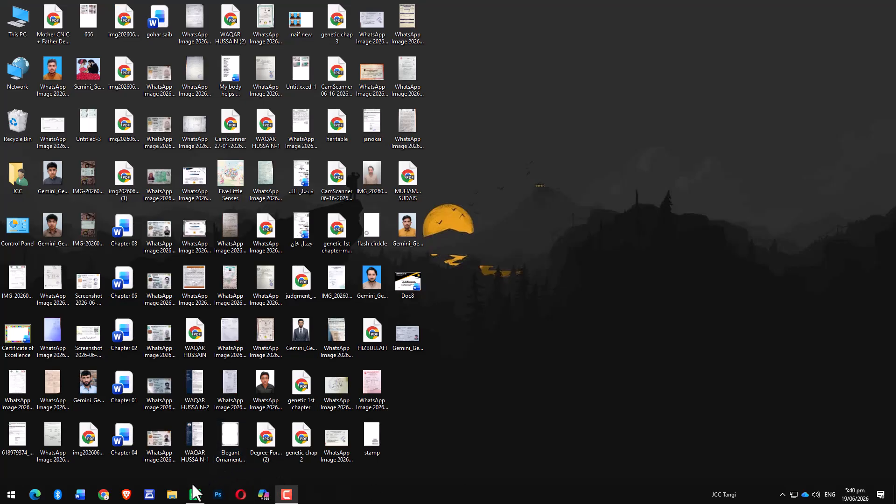
Open Word and start a new blank document.
left_click(80, 499)
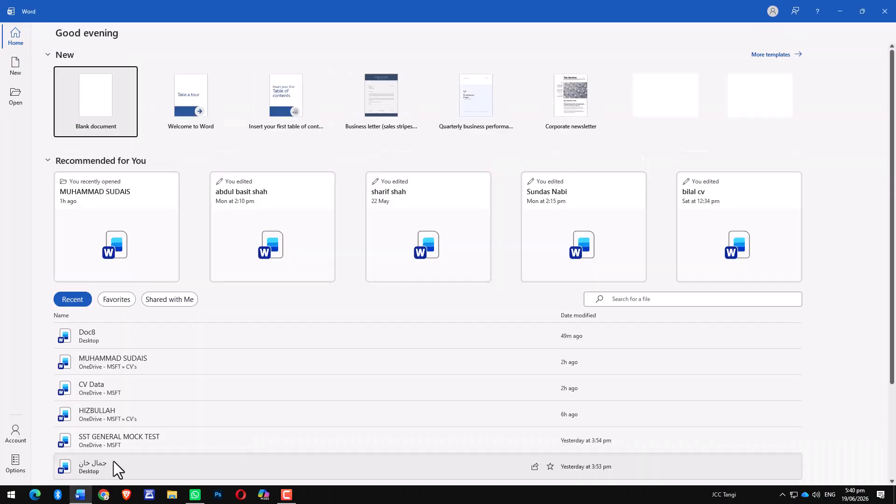
left_click(94, 113)
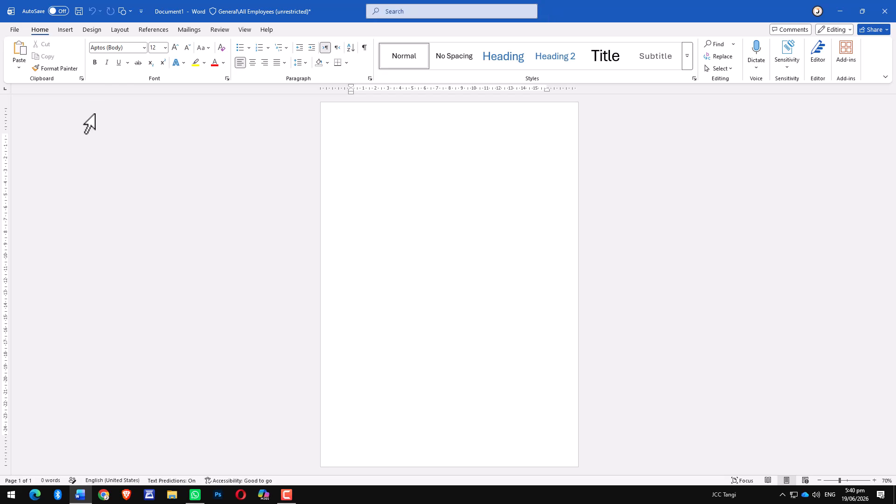
Set the page size to A4 and switch the page orientation to Landscape.
left_click(119, 30)
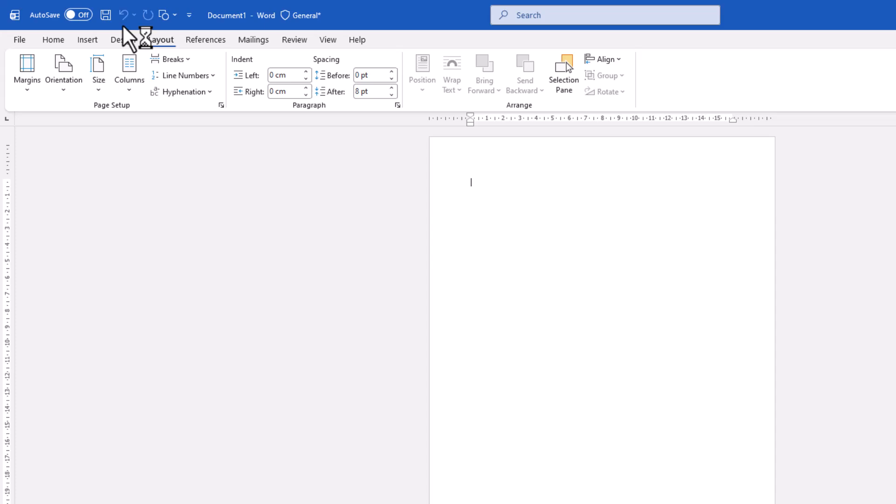
left_click(100, 81)
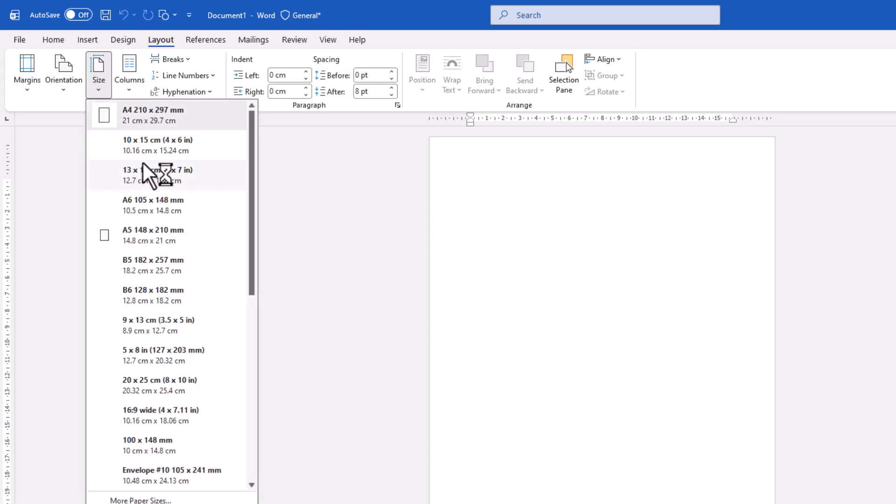
left_click(135, 125)
left_click(65, 89)
left_click(89, 147)
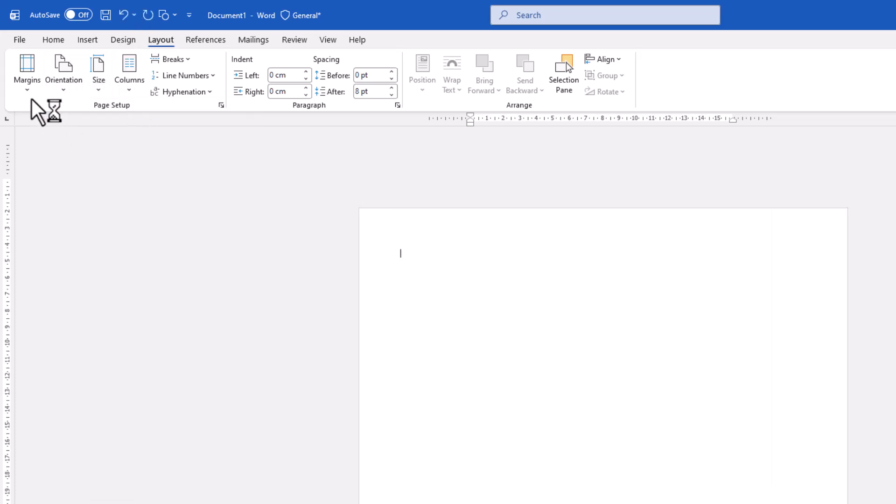
Apply the Narrow margin preset to the page.
left_click(28, 84)
left_click(70, 191)
scroll(457, 297, "up", 4)
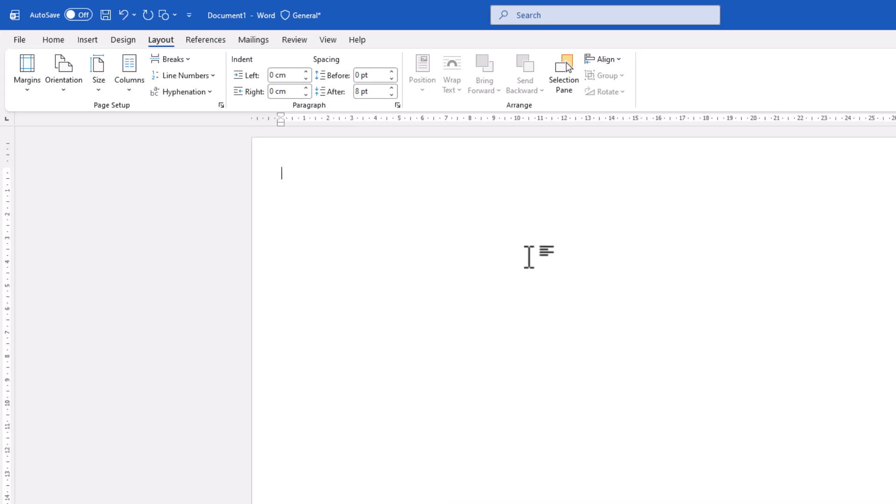
left_click(28, 84)
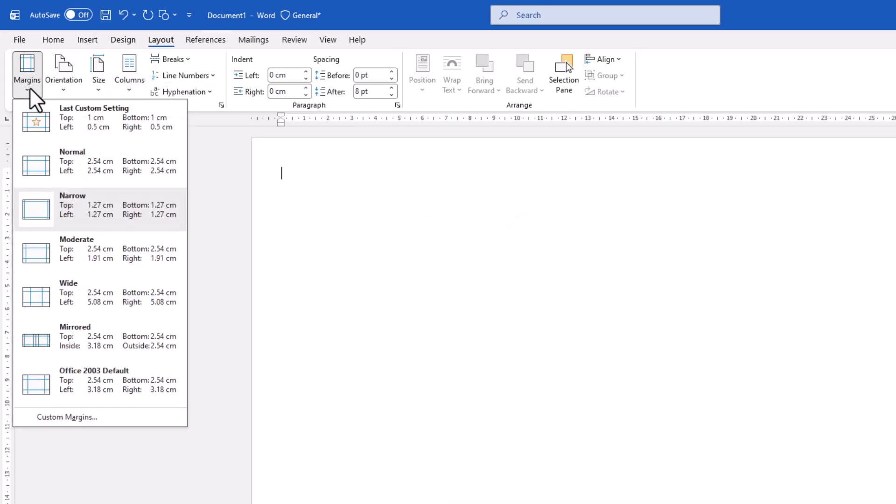
key("Escape")
left_click(55, 42)
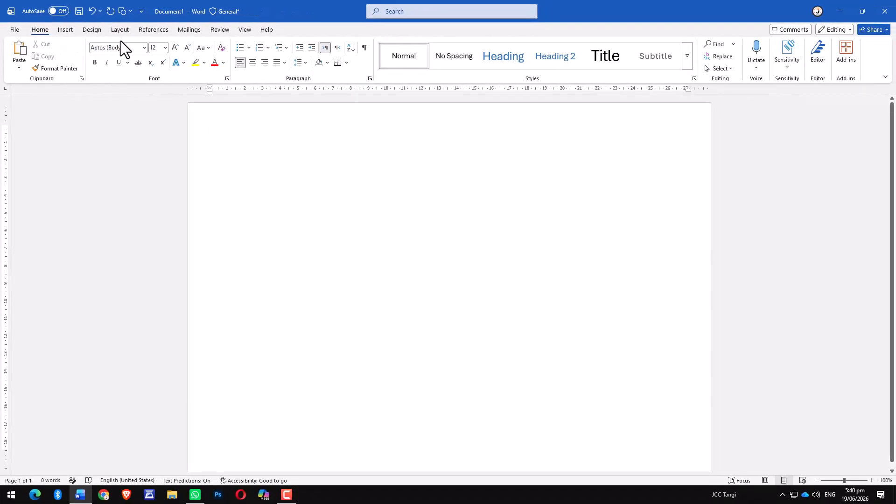
Draw a rectangle about 22 cm wide and 6.7 cm high across the top right of the page and give it the black shape style.
left_click(65, 29)
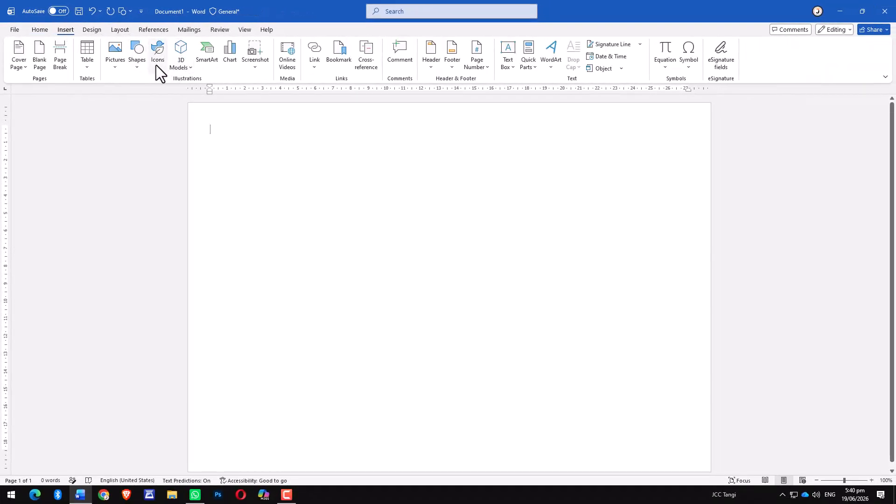
left_click(138, 66)
left_click(173, 97)
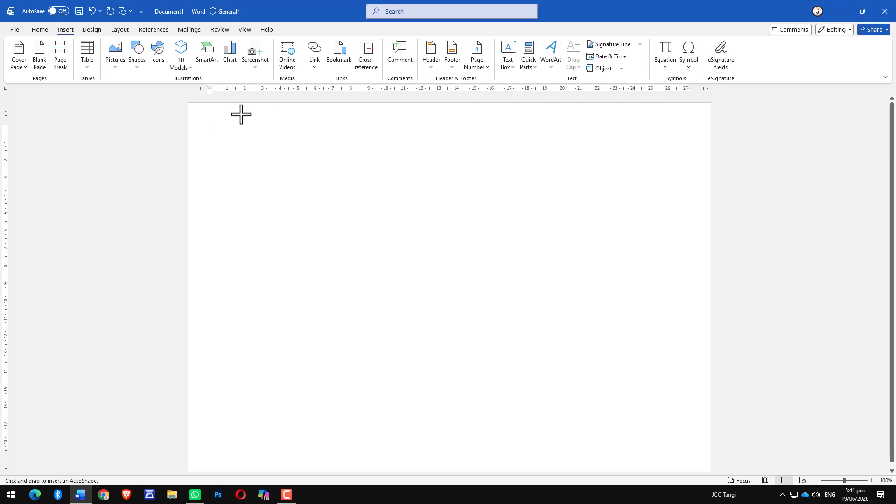
left_click_drag(329, 107, 717, 227)
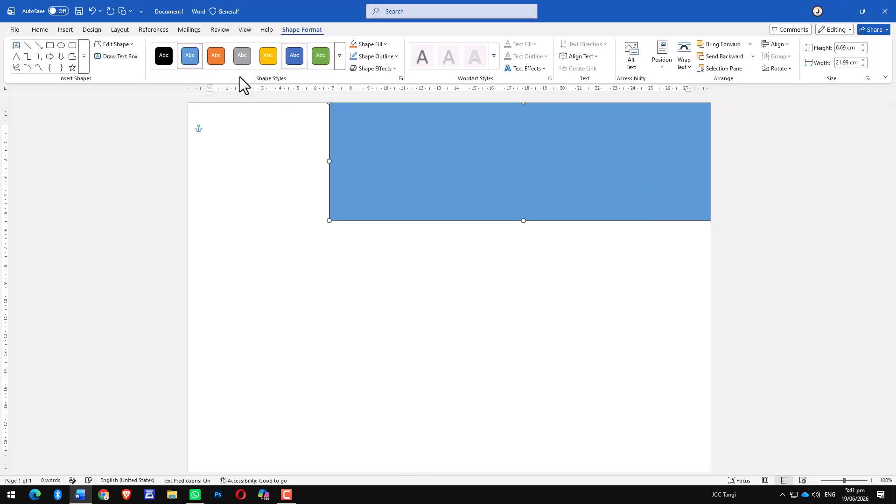
left_click(163, 60)
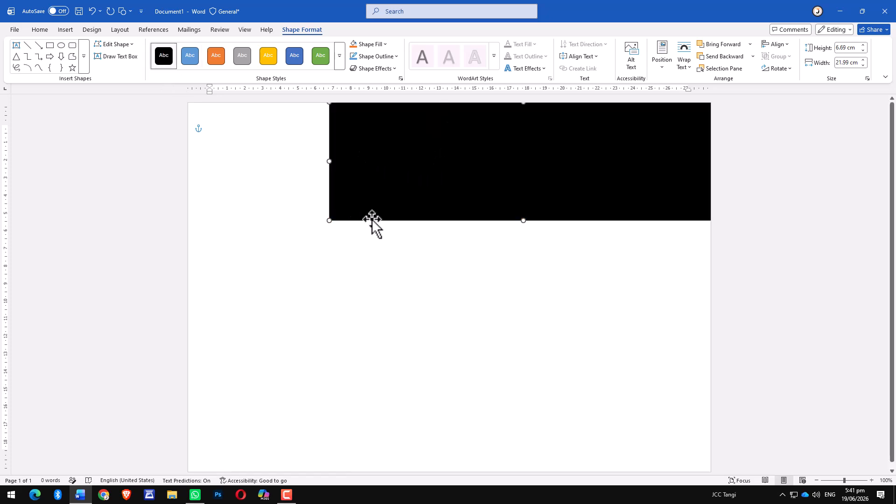
Edit the black rectangle's points, deleting its bottom-left corner point to turn it into a triangle.
right_click(368, 198)
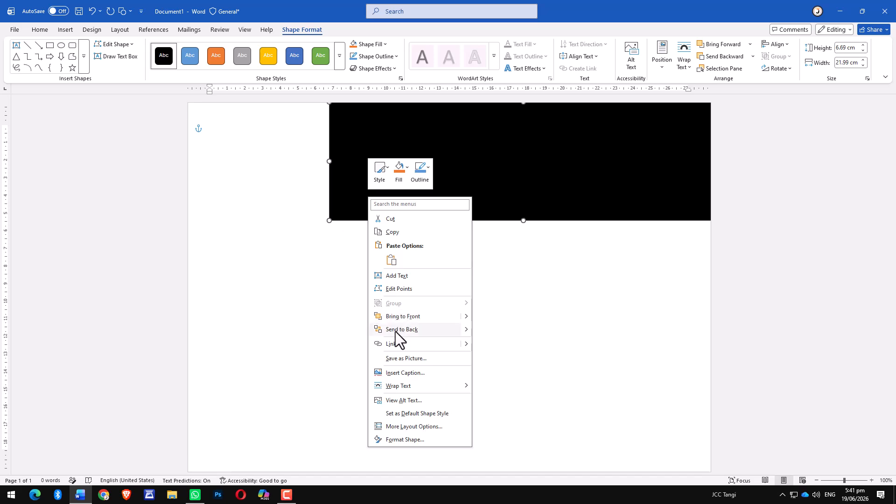
left_click(391, 290)
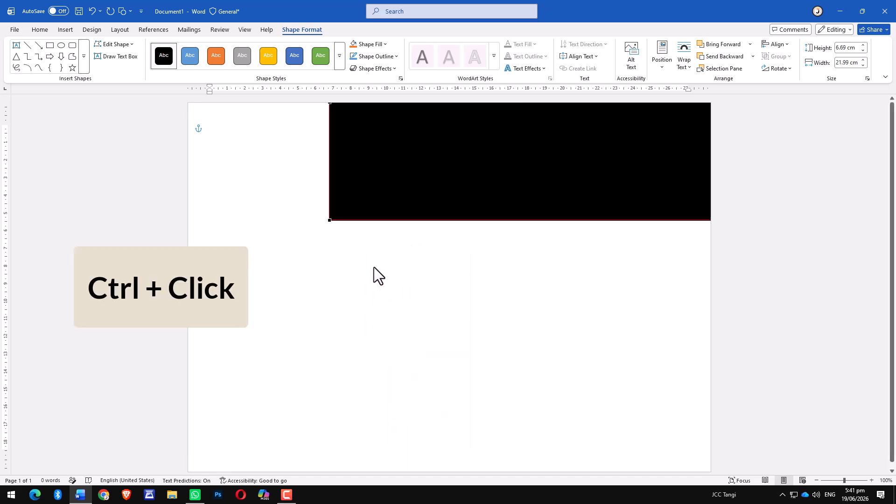
left_click(329, 220, "ctrl")
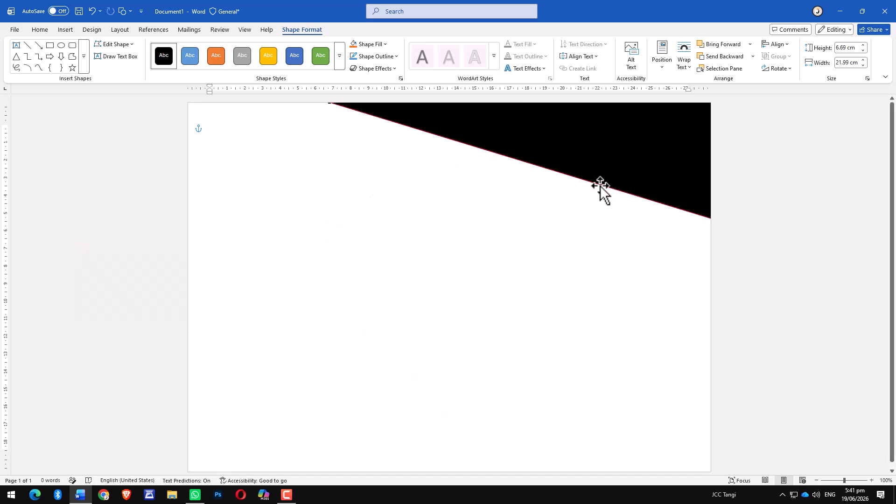
left_click(434, 201)
Draw a full-width rectangle about 29.6 cm by 9.95 cm across the top of the page and fill it orange.
scroll(320, 104, "up", 2, "ctrl")
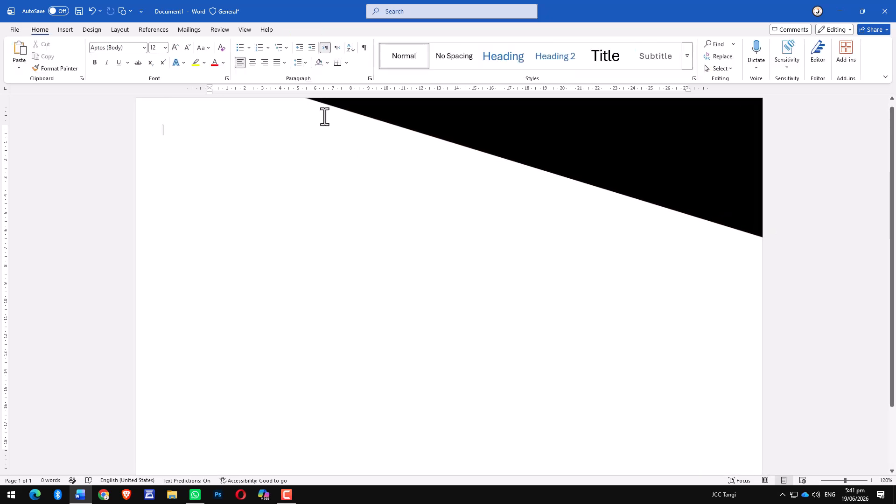
scroll(486, 223, "down", 2, "ctrl")
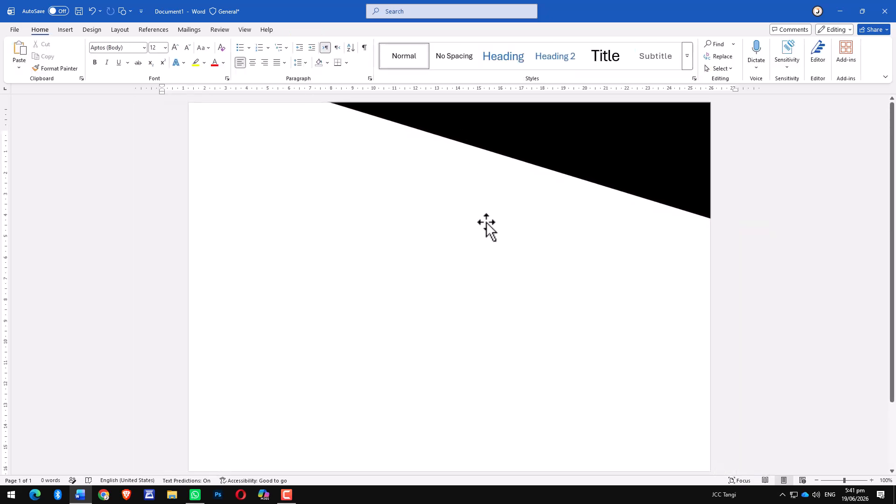
scroll(471, 228, "down", 1, "ctrl")
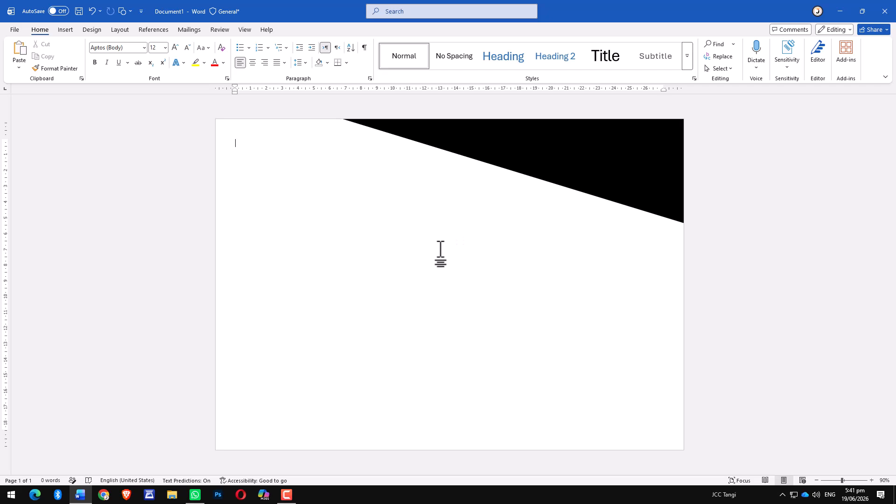
left_click(63, 31)
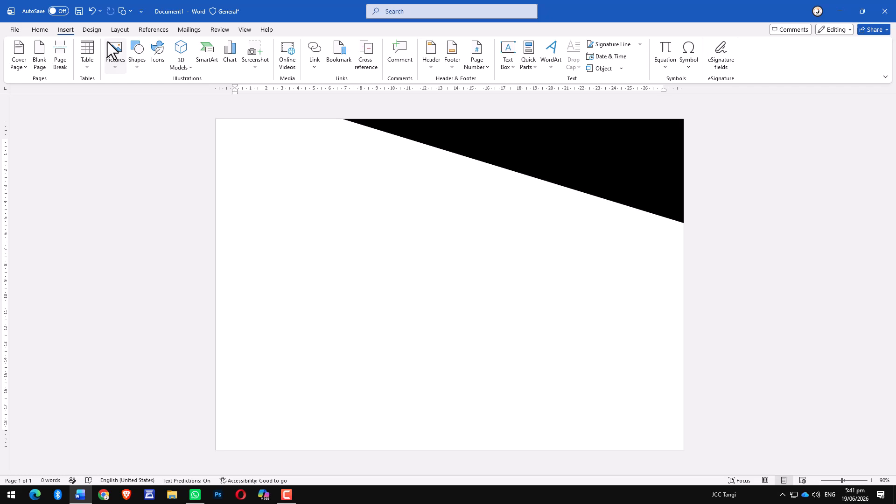
left_click(138, 65)
left_click(168, 94)
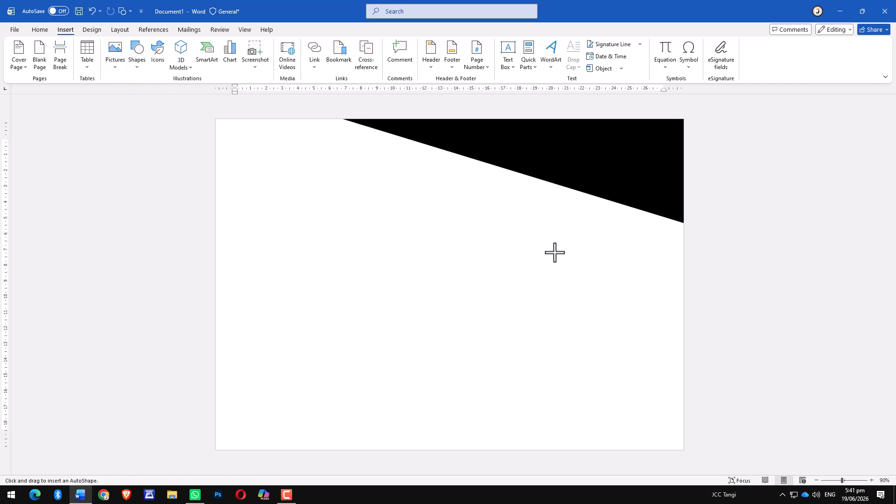
left_click_drag(681, 248, 215, 96)
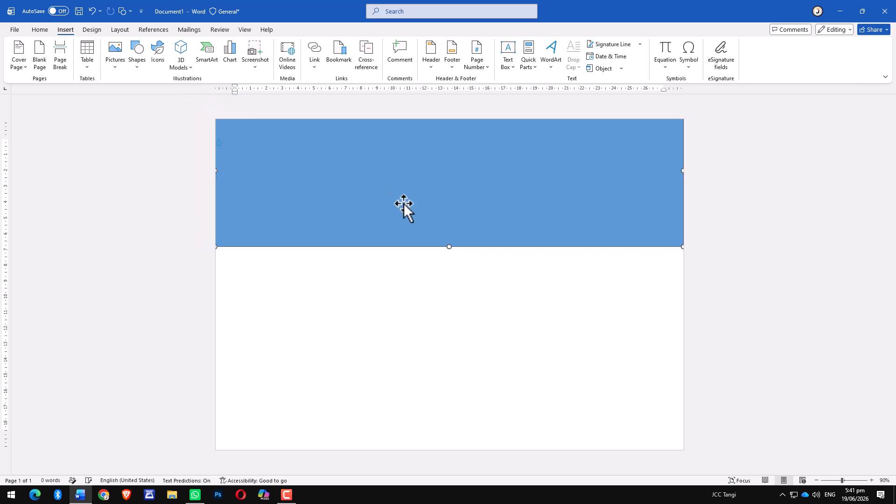
left_click_drag(402, 206, 395, 222)
left_click_drag(450, 274, 449, 277)
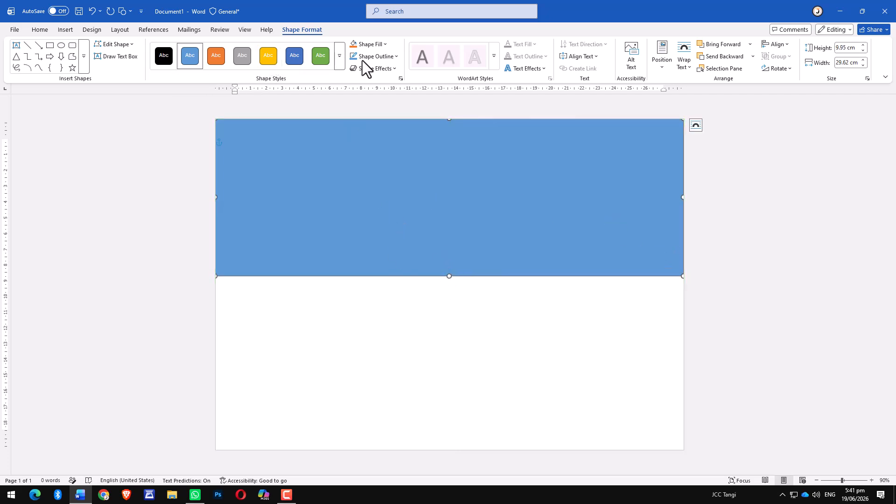
left_click(361, 47)
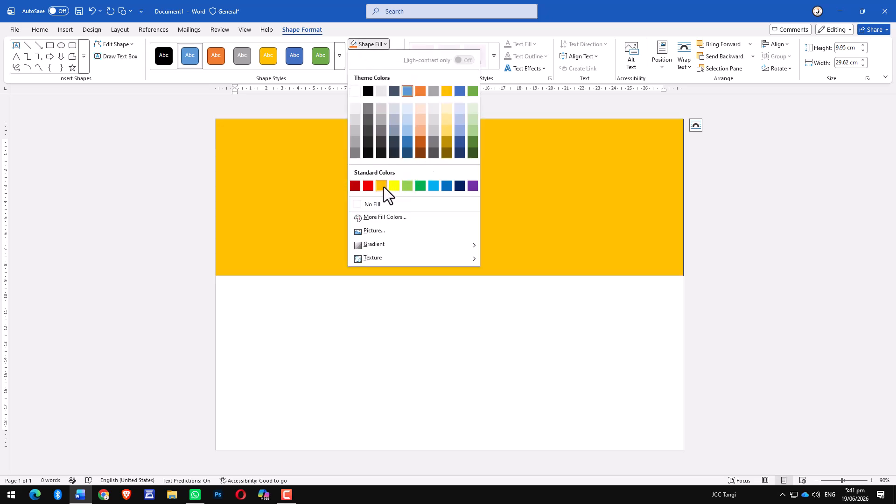
left_click(384, 187)
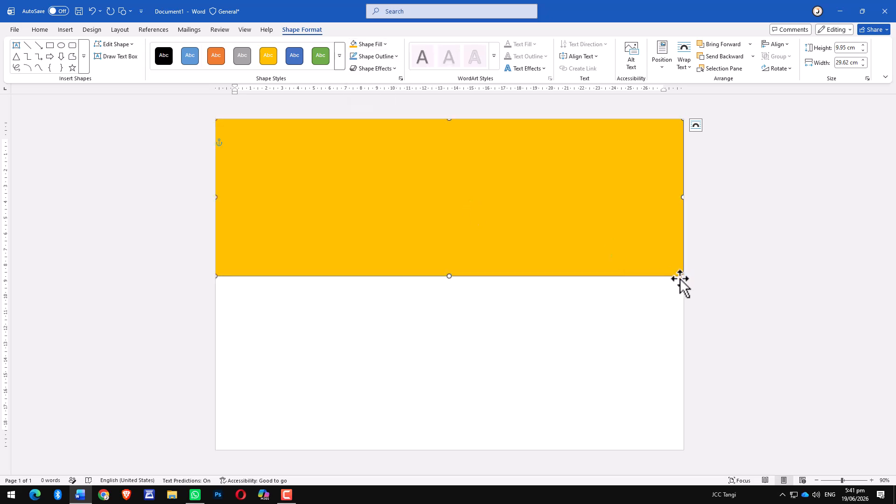
Edit the orange rectangle's points, moving its bottom-right point up to the top-right corner to create a diagonal edge.
right_click(642, 236)
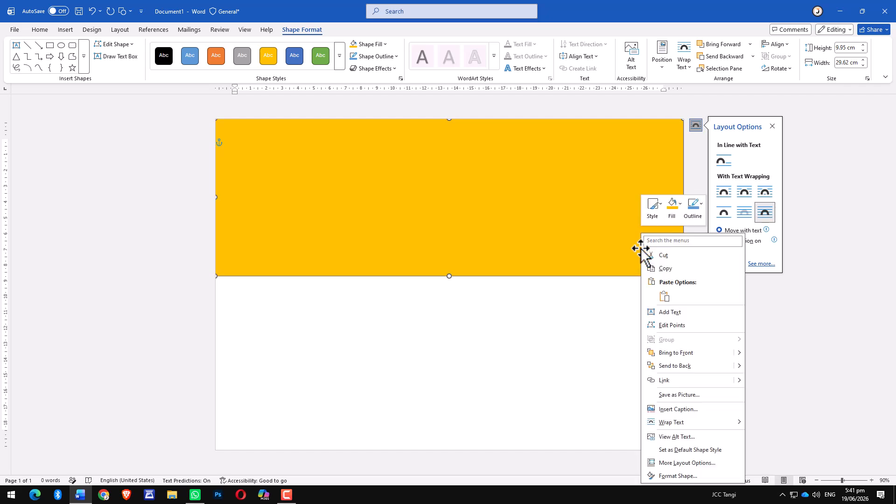
left_click(667, 325)
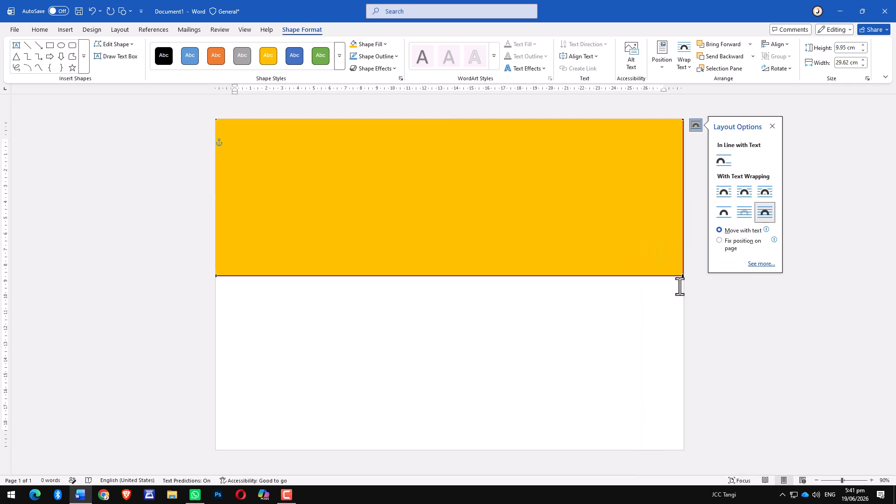
left_click_drag(681, 274, 682, 120)
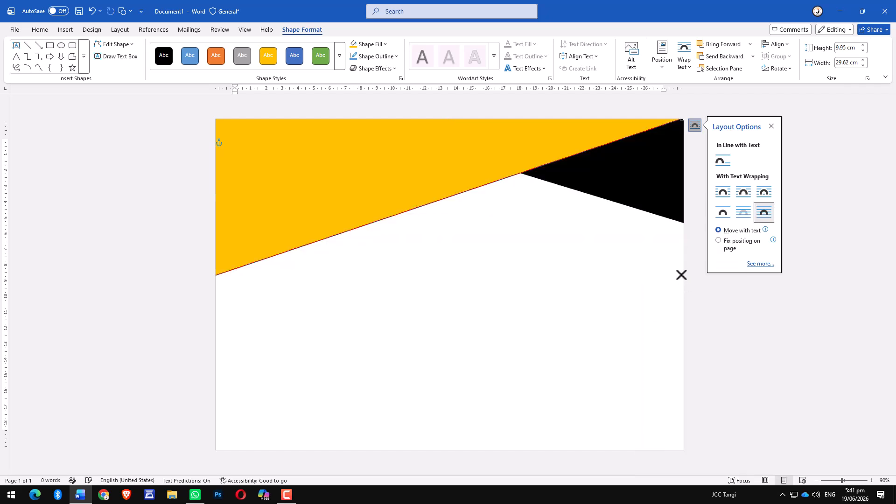
left_click(771, 127)
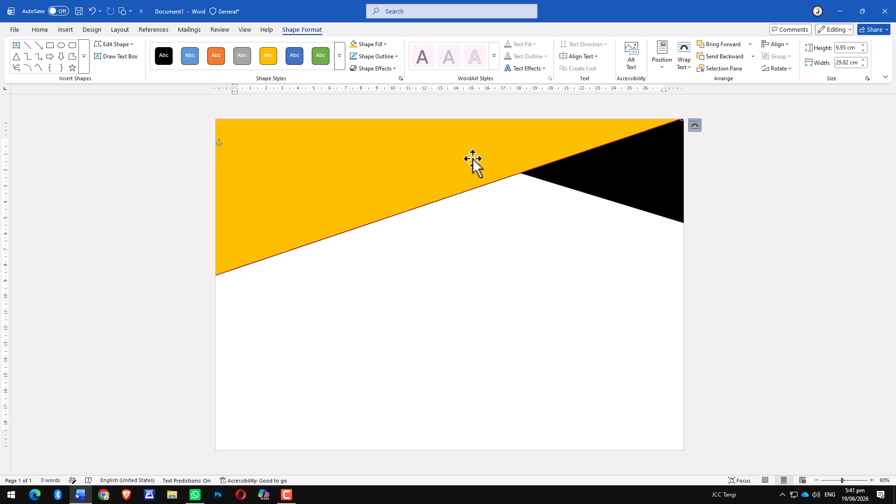
Duplicate the orange shape, resize the copy to about 24.1 by 8.1 cm, and place it at the page's top-left corner.
left_click(368, 201)
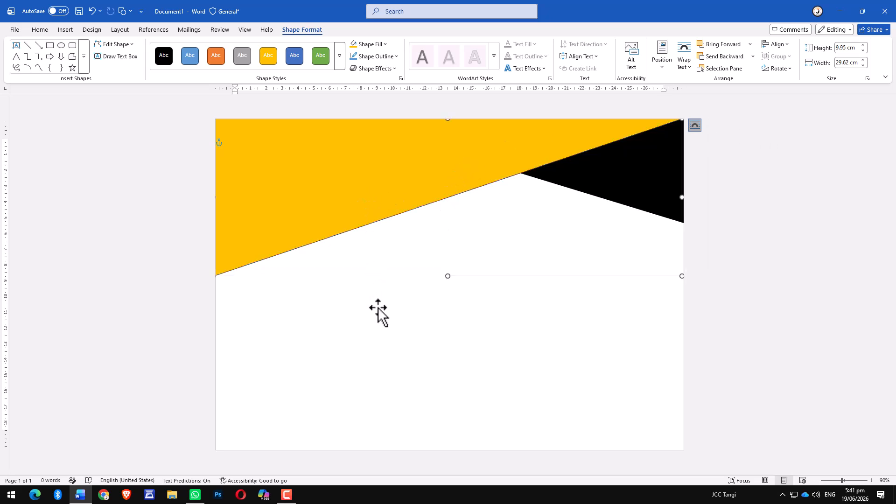
left_click_drag(366, 220, 395, 229)
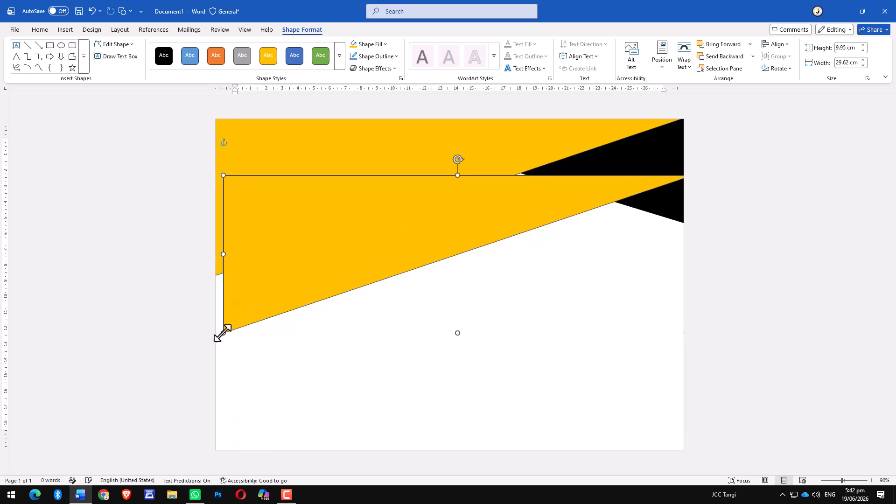
left_click_drag(223, 333, 310, 302)
left_click_drag(391, 261, 291, 206)
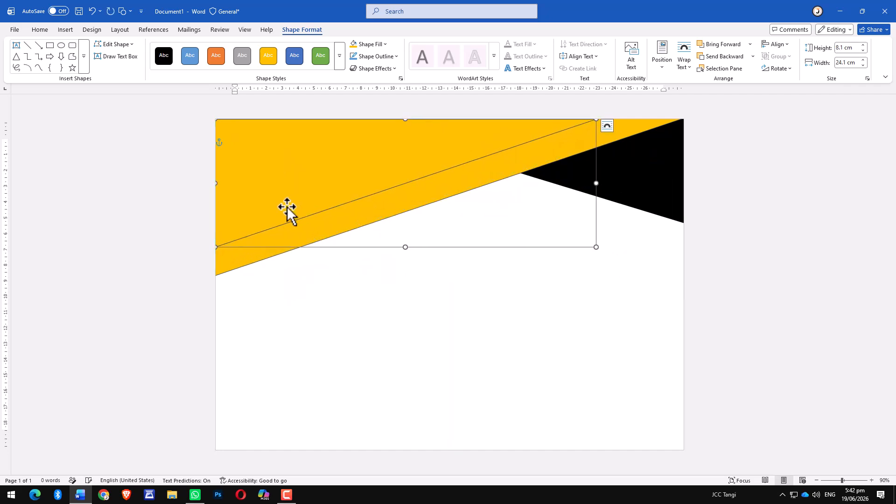
Edit the copy's points, dragging its bottom-left point down to the lower end of the orange diagonal.
right_click(306, 187)
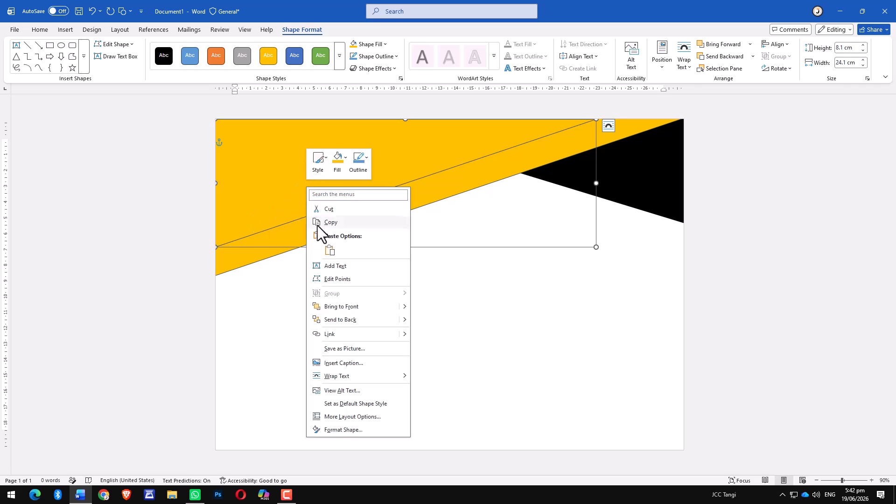
left_click(327, 279)
left_click_drag(219, 248, 218, 278)
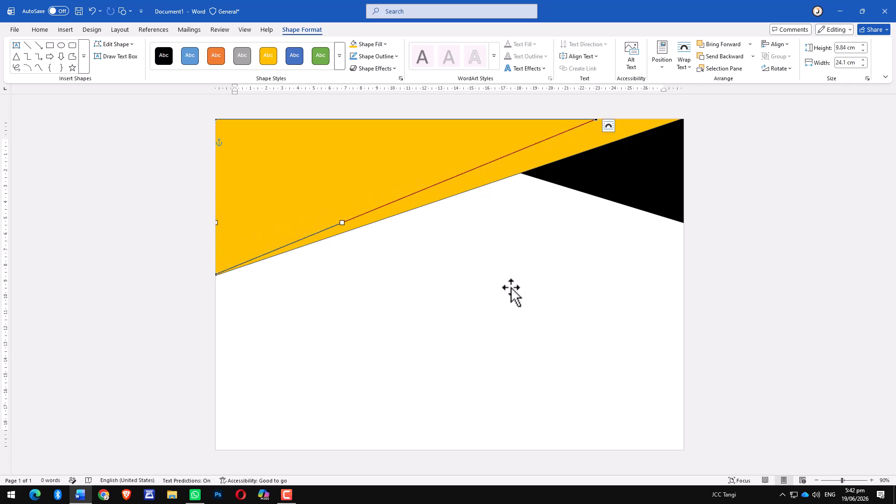
left_click(595, 119)
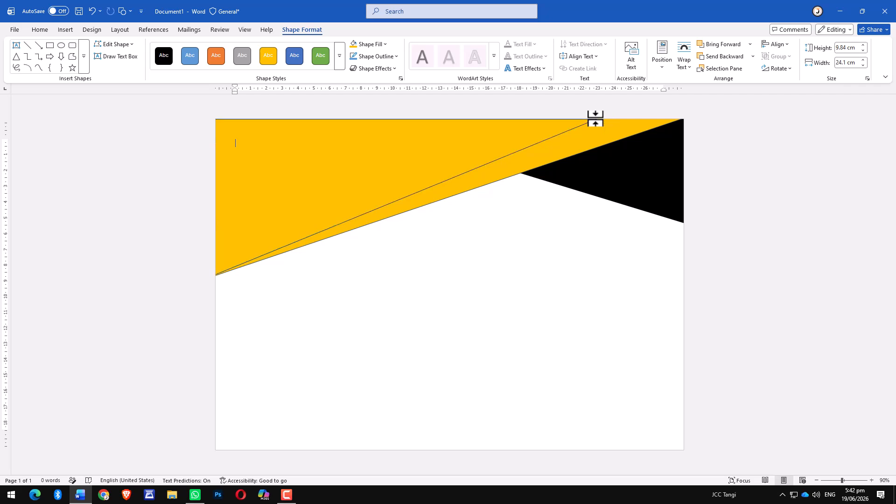
Fill the copied top-left shape black.
left_click(408, 143)
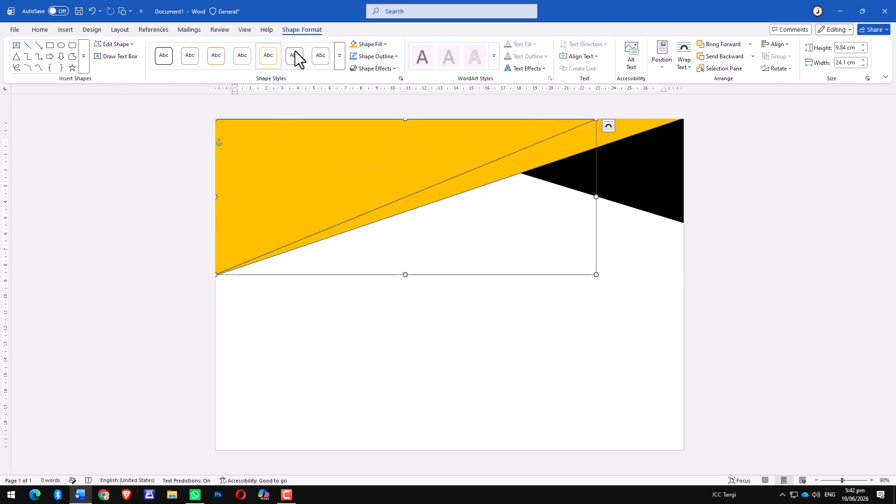
left_click(386, 45)
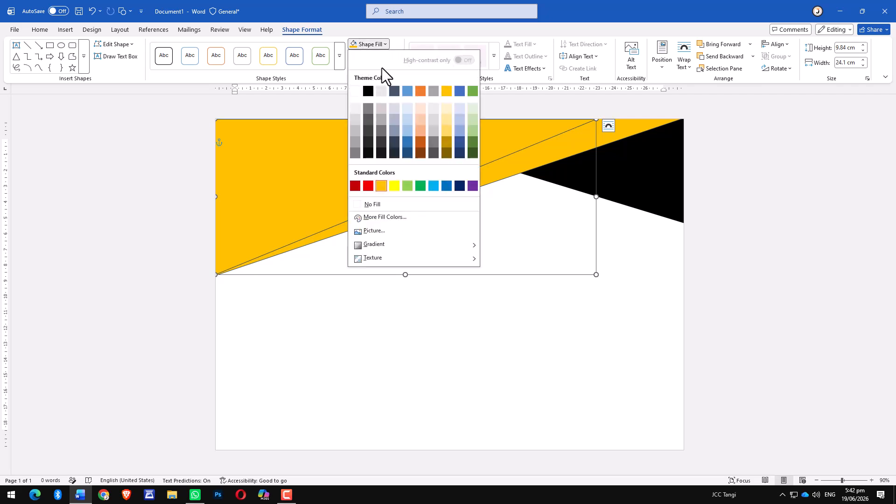
left_click(369, 91)
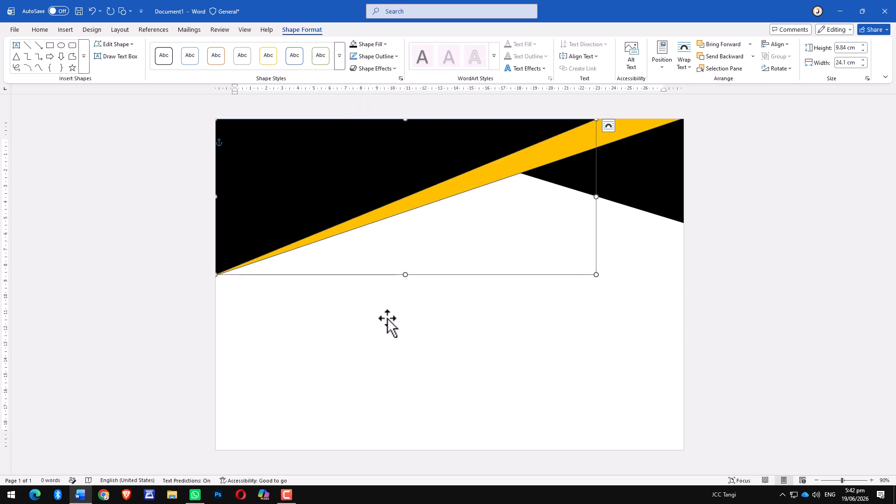
left_click(399, 306)
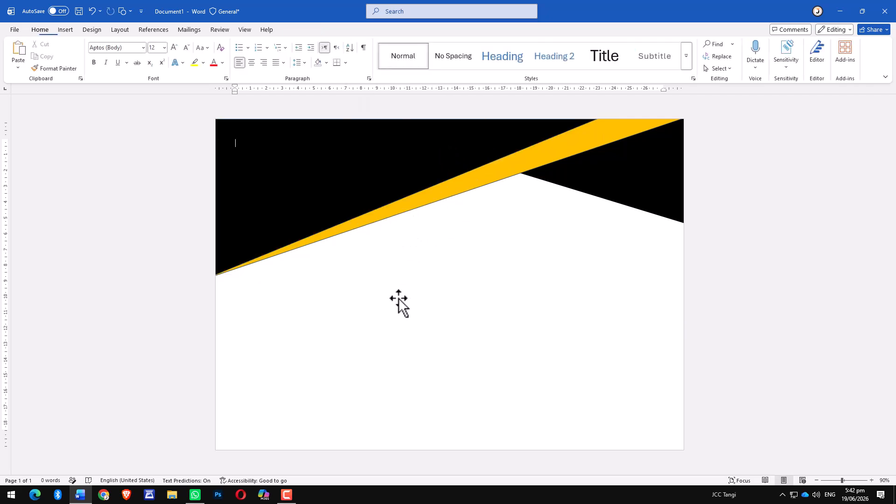
left_click(495, 173)
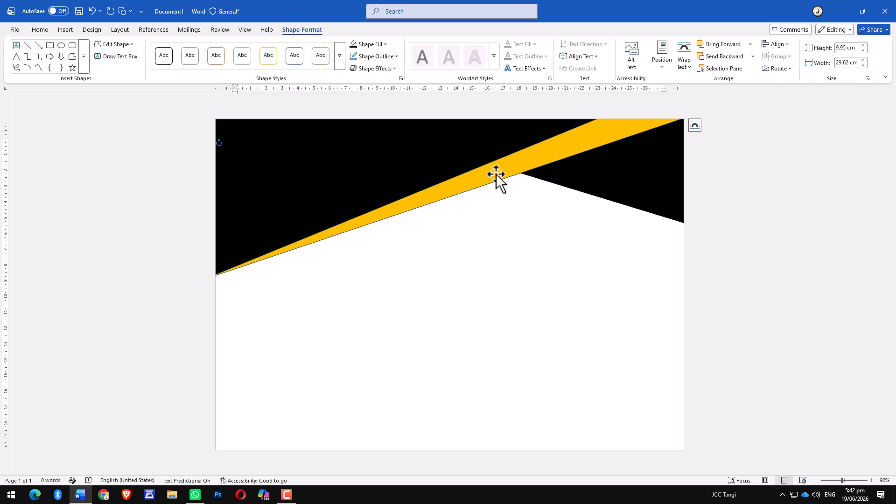
left_click(379, 69)
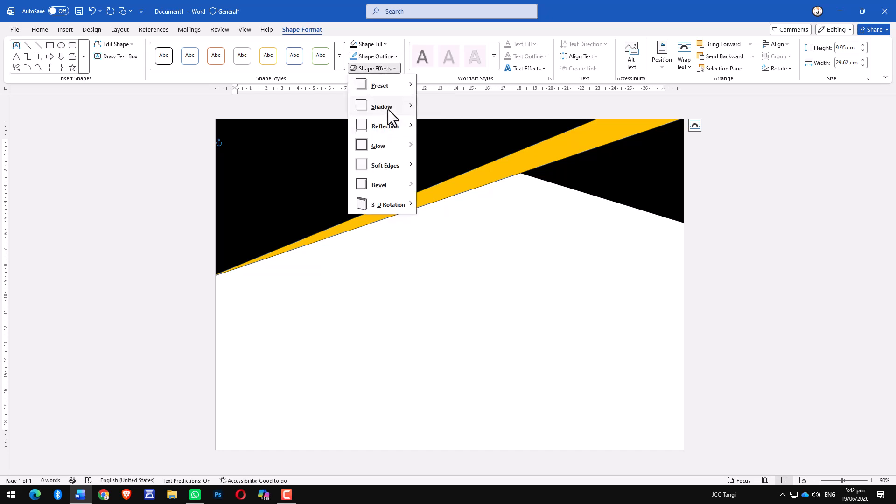
mouse_move(388, 108)
left_click(456, 164)
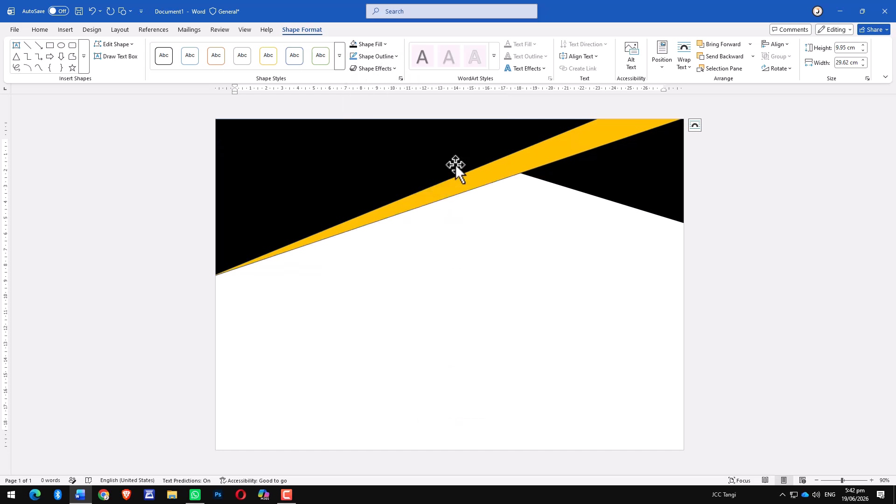
Apply an outer shadow effect to the black diagonal shape.
left_click(389, 164)
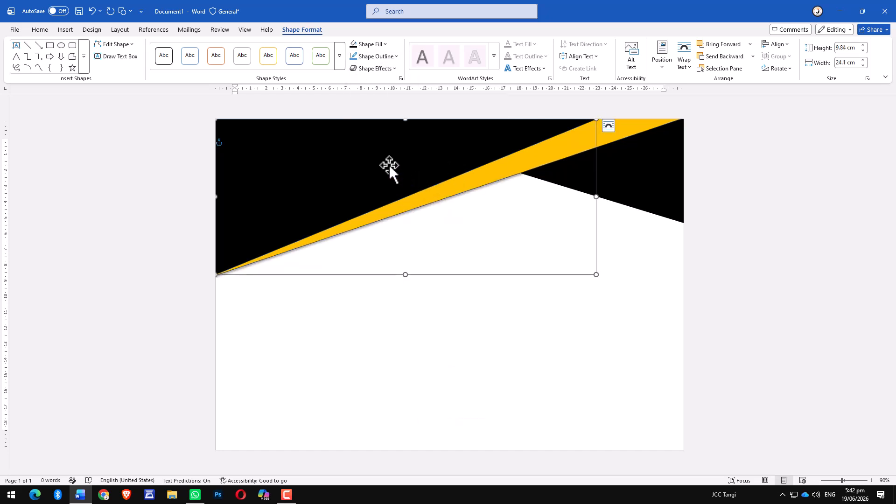
left_click(396, 69)
mouse_move(389, 109)
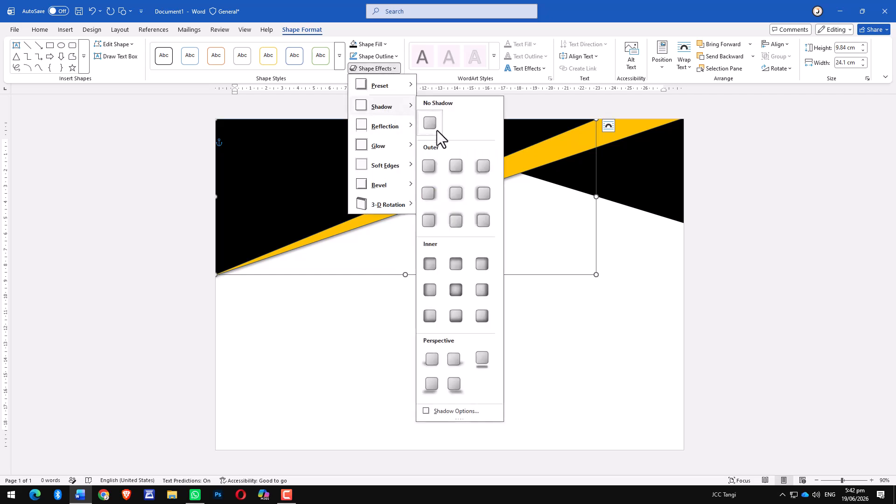
left_click(454, 167)
left_click(451, 314)
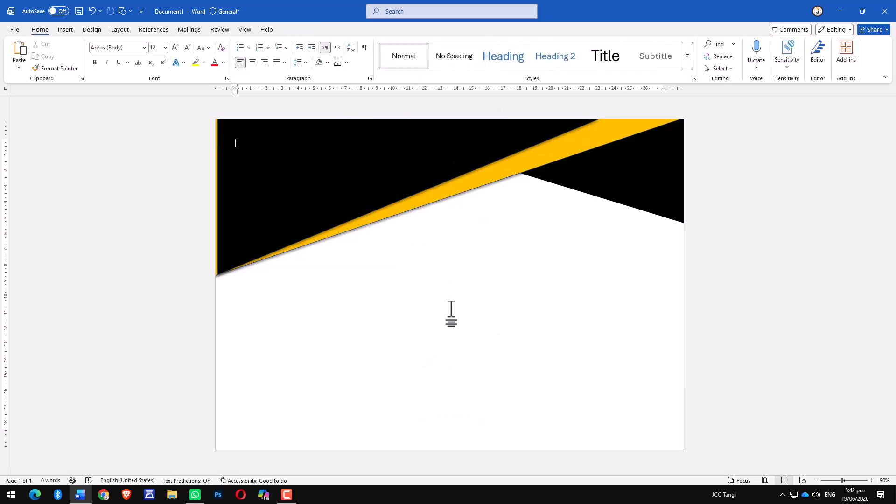
Nudge the black shape left and stretch its bottom edge down slightly.
left_click(225, 237)
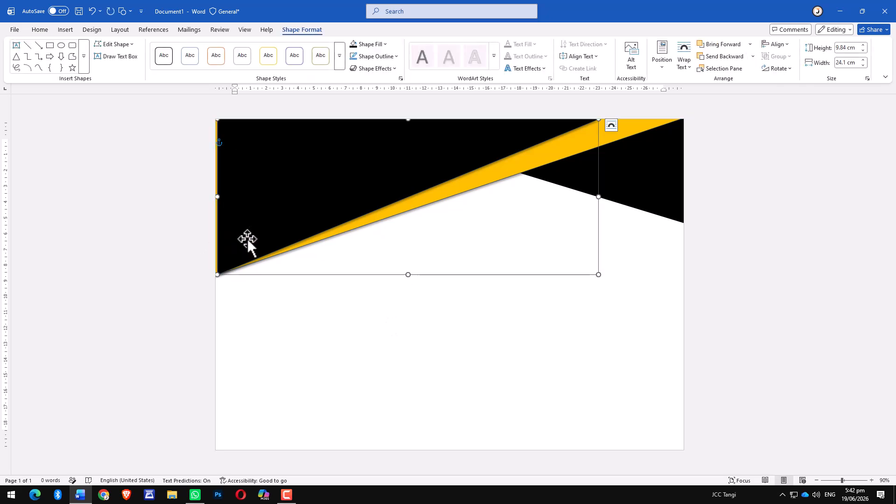
key("Left")
key("Left")
key("Left")
key("Left")
key("Left")
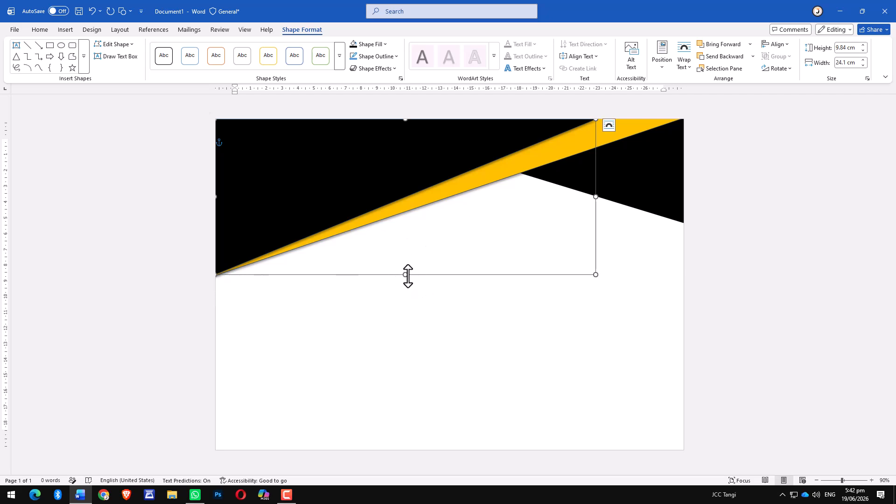
left_click_drag(406, 275, 406, 284)
Move the orange diagonal shape slightly down and to the left.
left_click(463, 192)
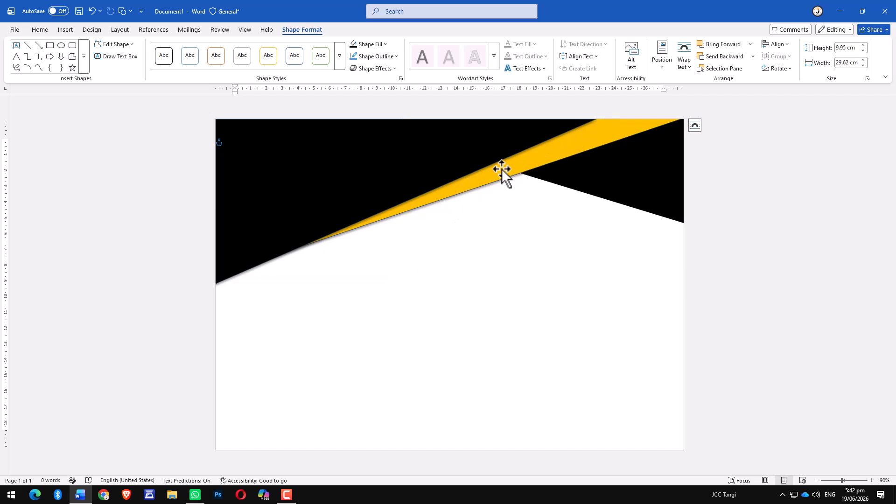
left_click_drag(502, 175, 496, 183)
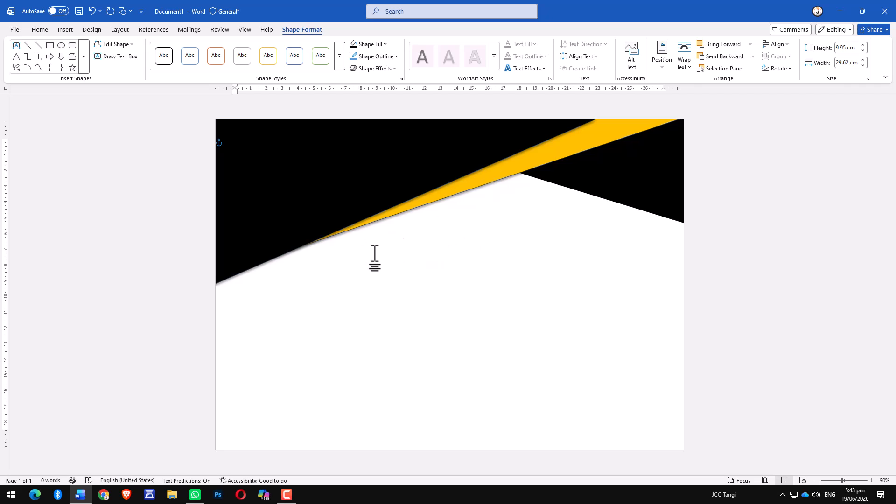
left_click(405, 333)
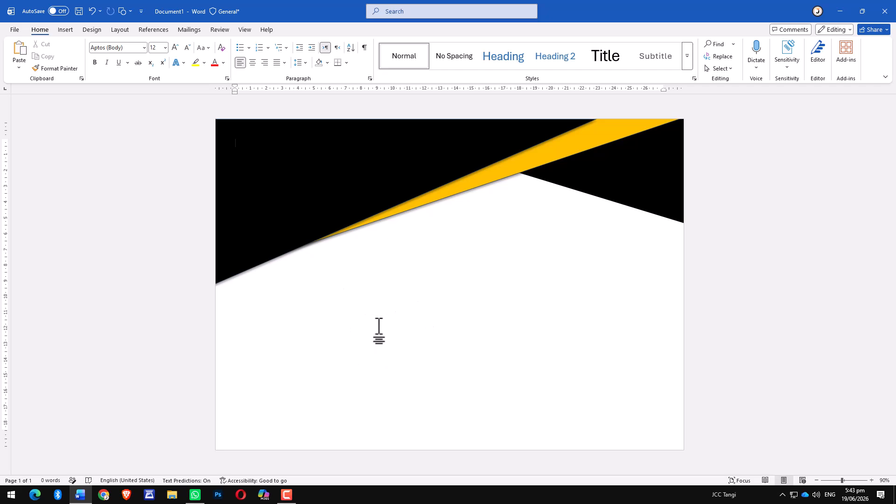
Draw a text box about 10.3 by 4.2 cm at the upper left and enter "CERTIFICATE OF ACHIEVEMENT" on two lines.
scroll(379, 333, "down", 1)
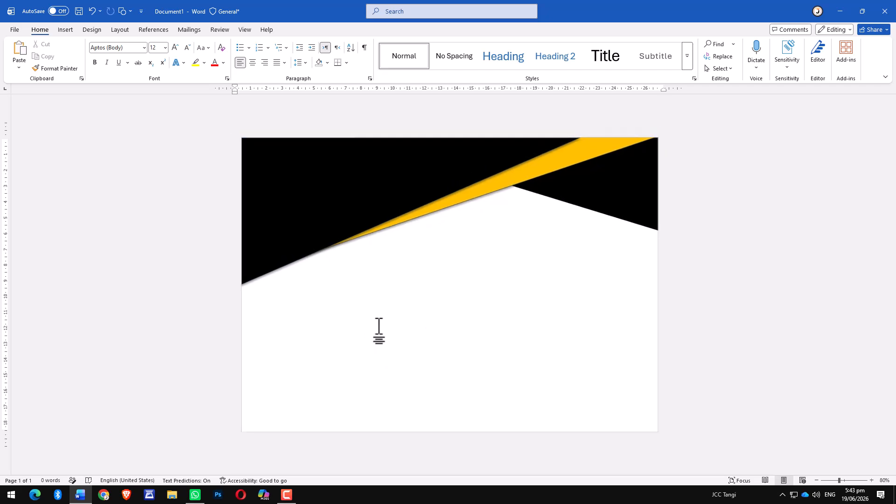
left_click(66, 30)
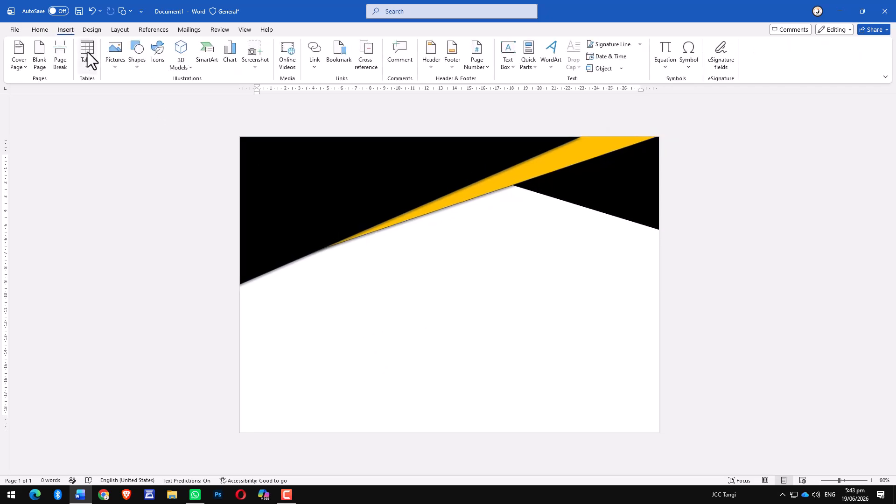
left_click(139, 68)
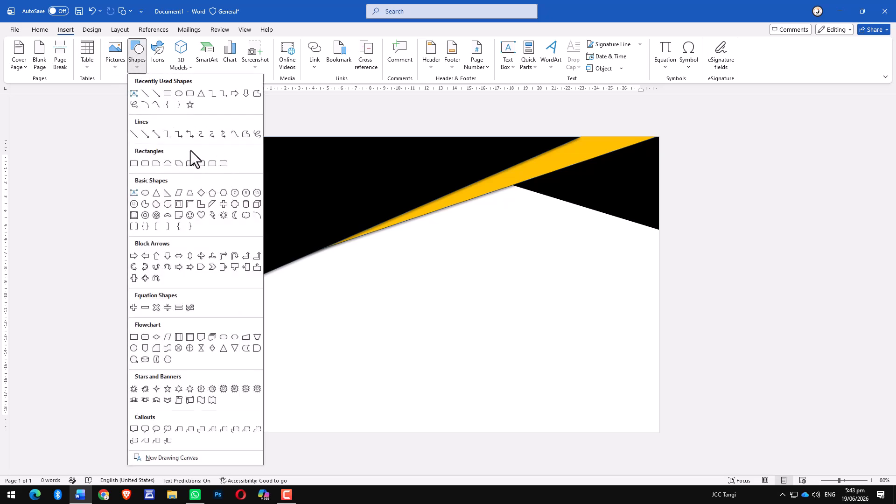
left_click(135, 192)
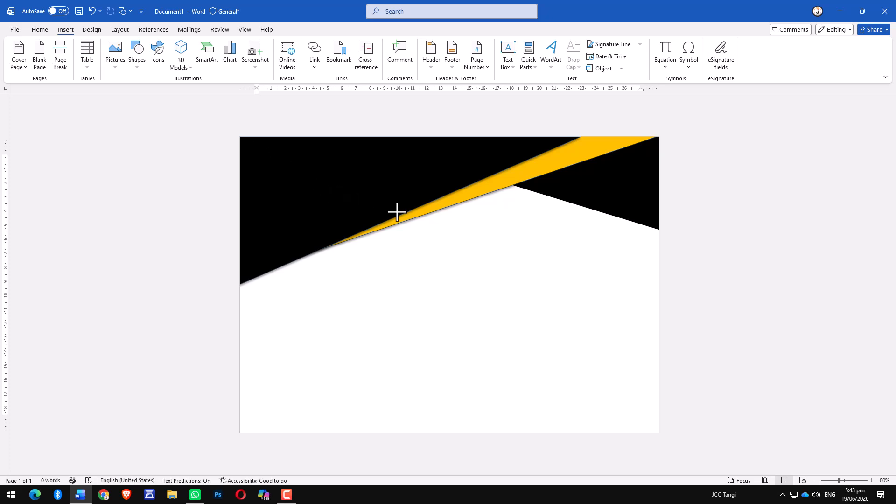
left_click_drag(255, 149, 401, 209)
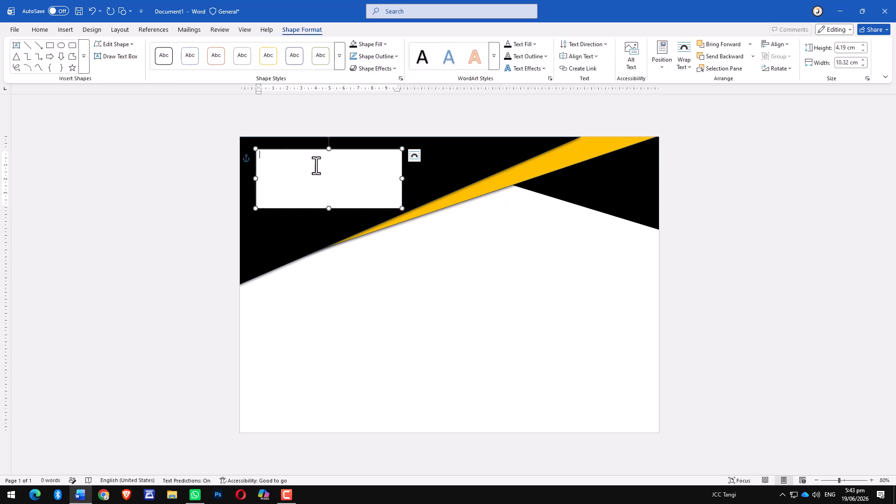
type("CERTIFICATE")
Format all the text box's text as bold Aharoni at 22 pt.
key("ctrl+a")
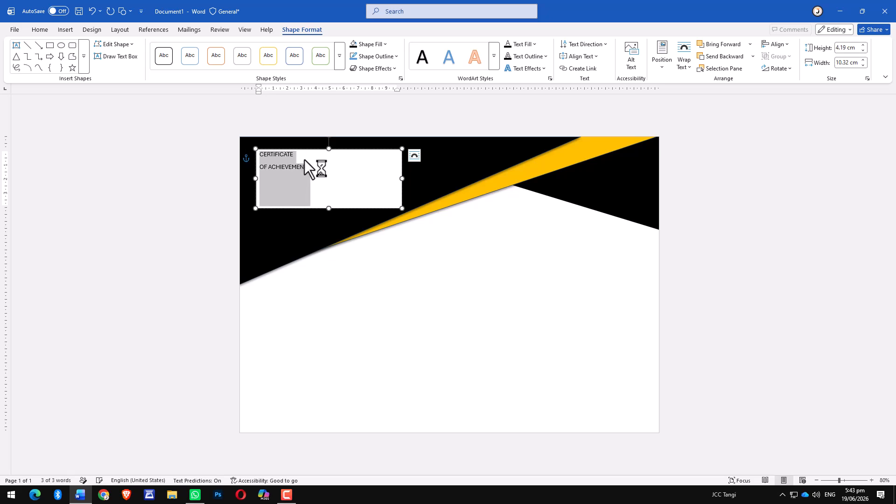
left_click(324, 178)
key("ctrl+a")
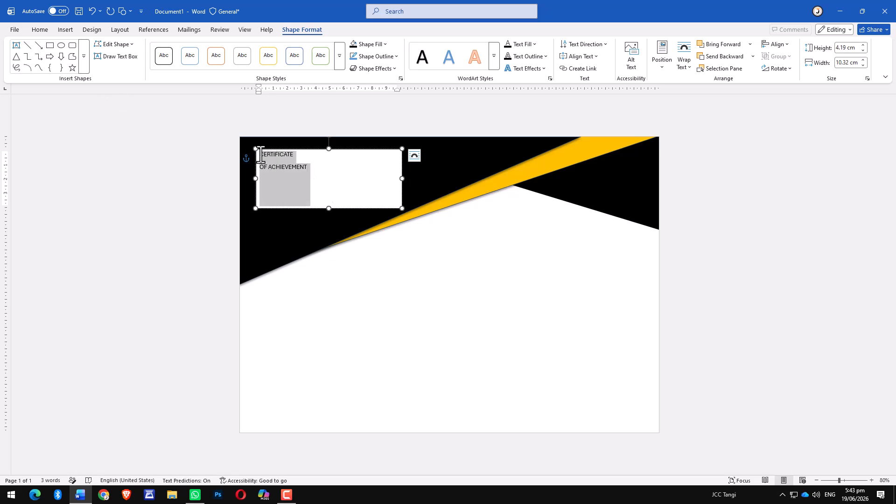
left_click(39, 30)
left_click(94, 62)
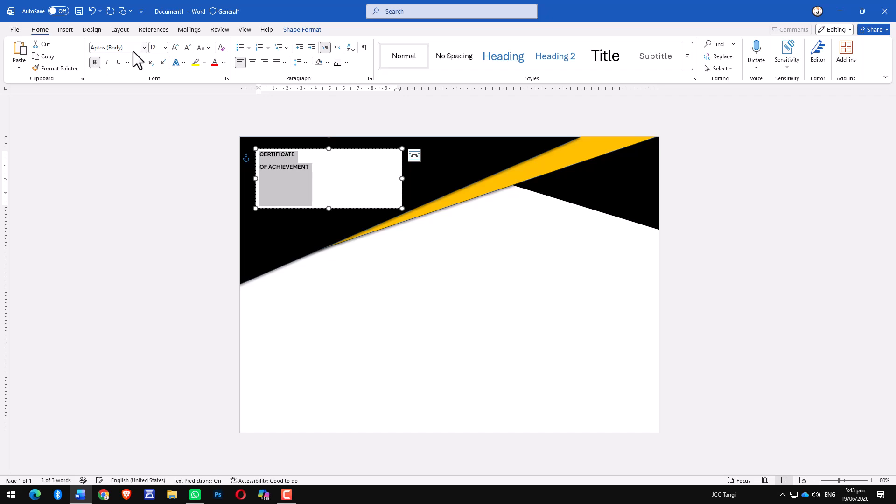
left_click(144, 48)
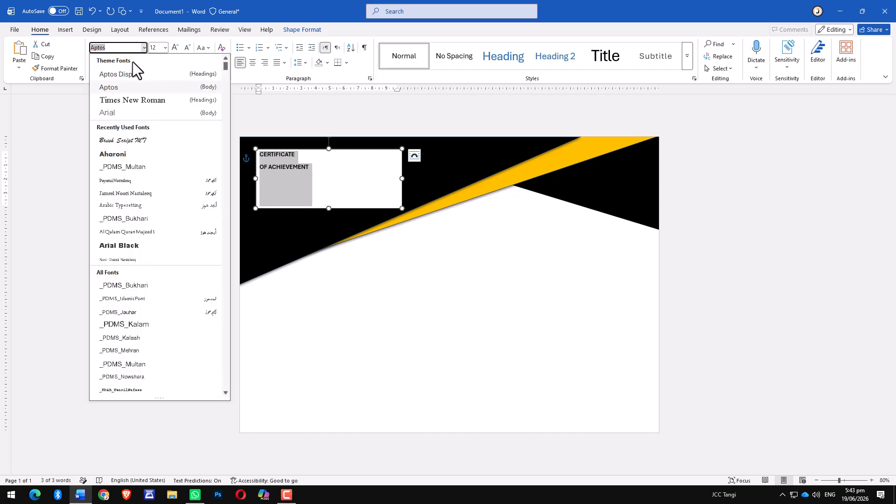
left_click(118, 155)
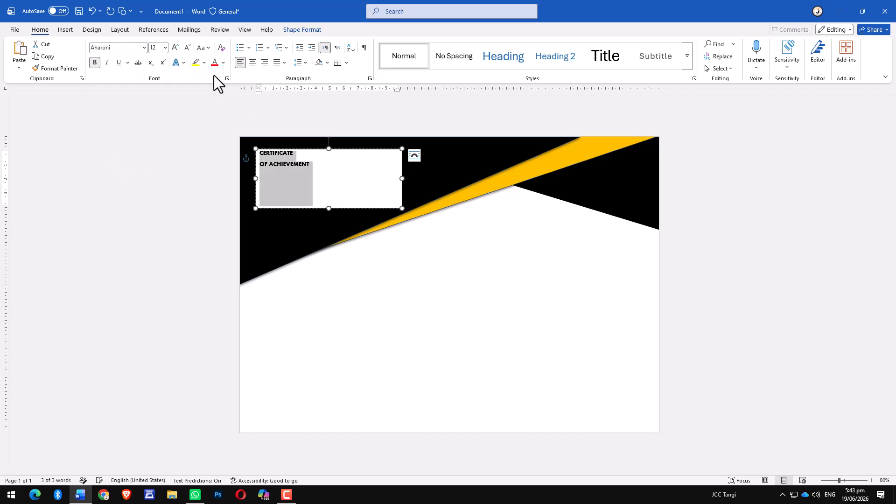
left_click(175, 47)
left_click(175, 47)
left_click(175, 47)
left_click(175, 47)
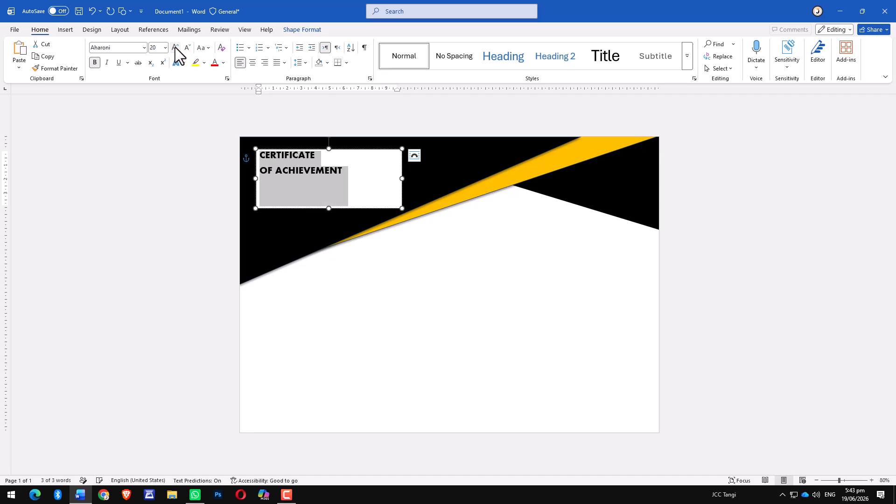
left_click(175, 47)
Enlarge the word "CERTIFICATE" to 48 pt.
double_click(293, 159)
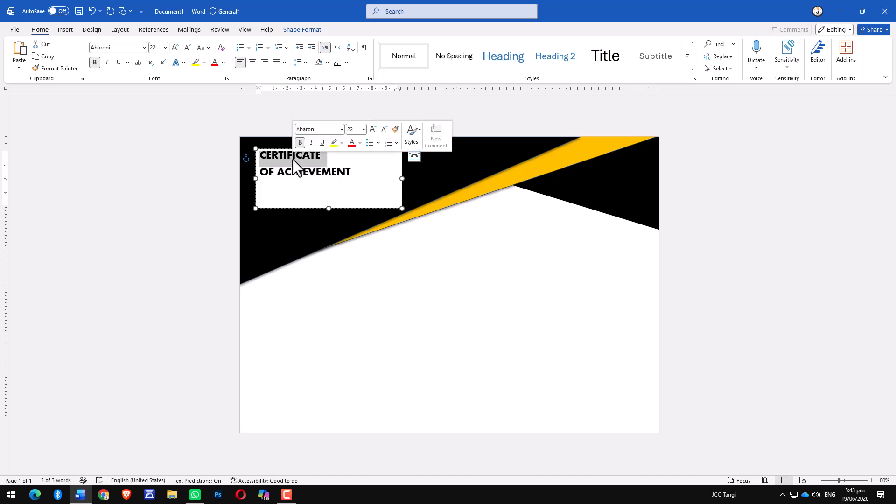
left_click(175, 49)
left_click(175, 49)
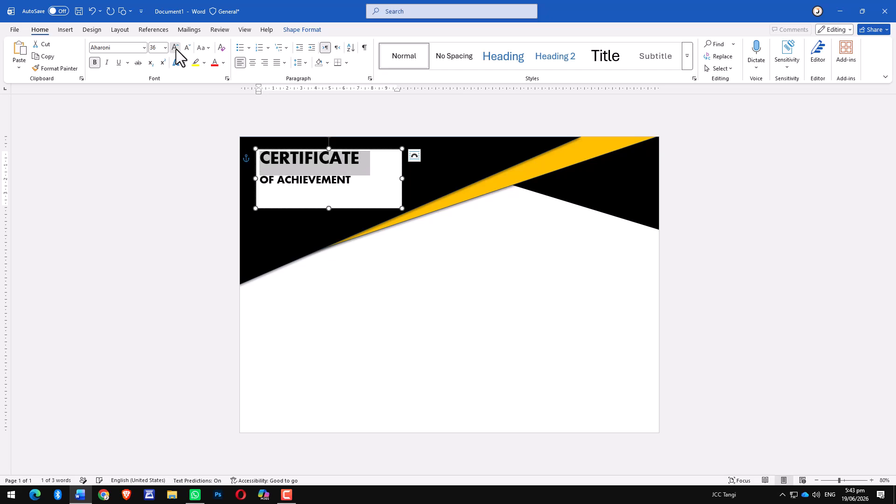
left_click(176, 49)
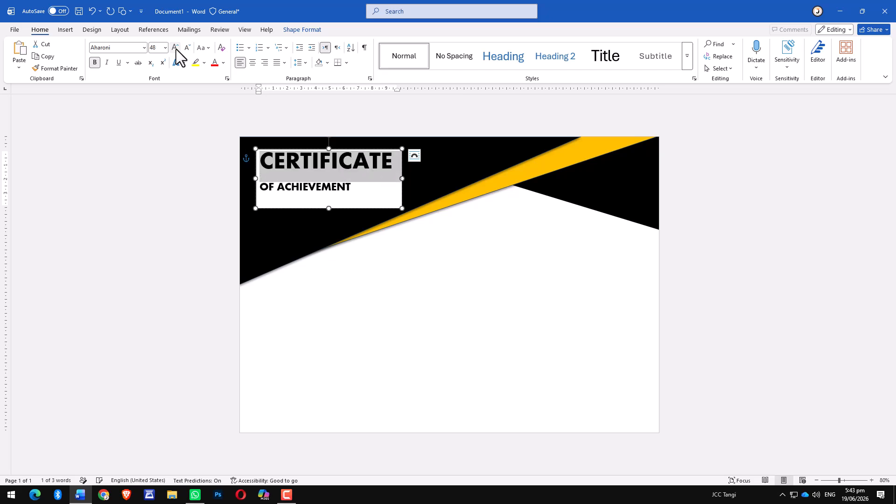
left_click(420, 319)
Set the text box's shape fill to No Fill.
left_click(379, 200)
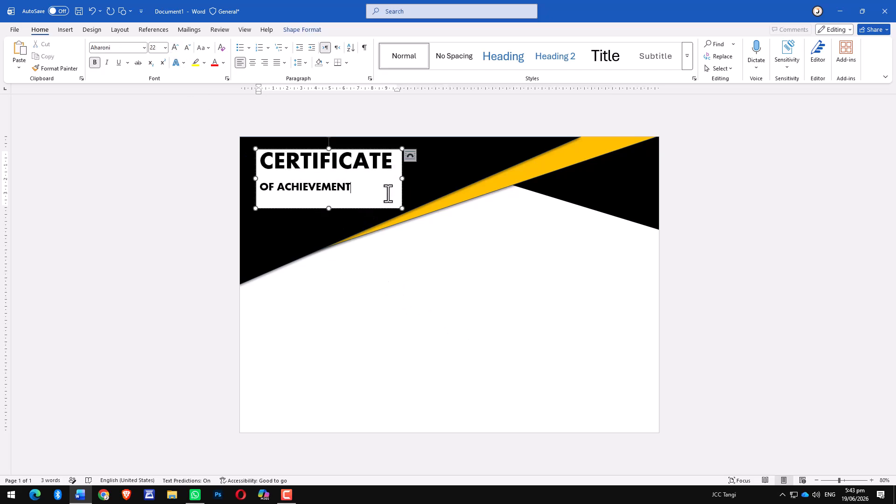
left_click(391, 150)
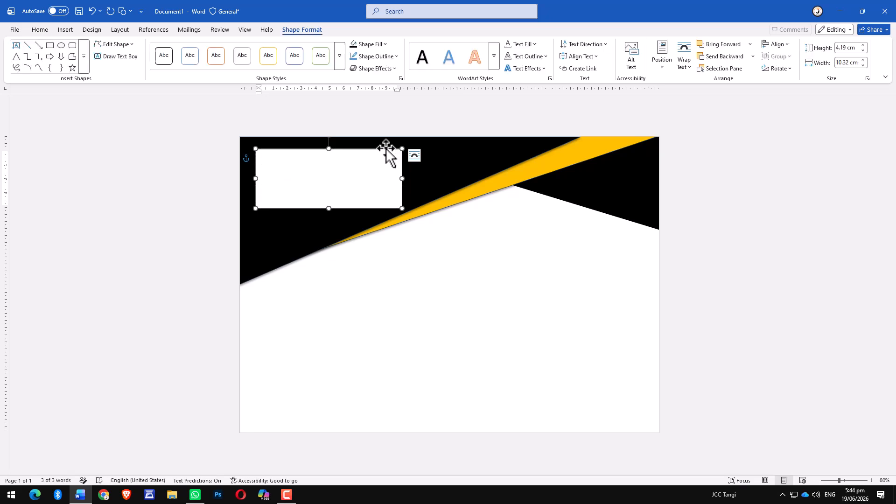
left_click(385, 45)
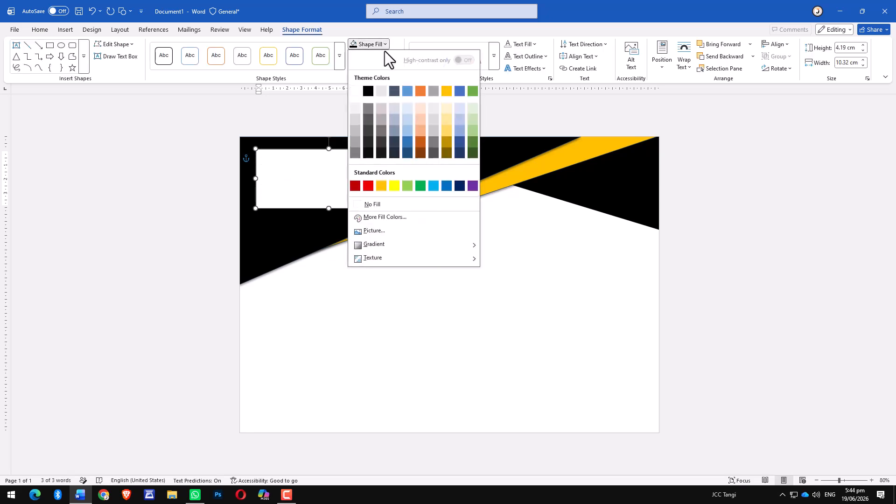
left_click(369, 205)
Change the font color of the title text box's text to white.
left_click(326, 182)
key("ctrl+a")
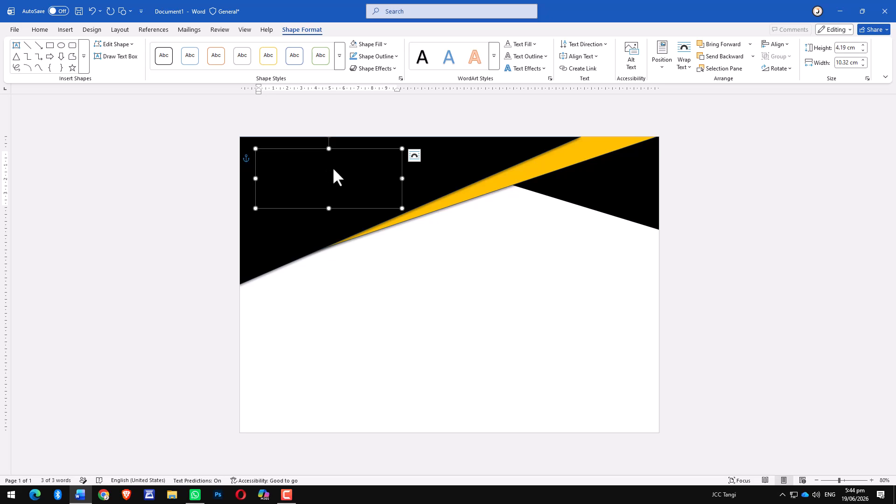
left_click(42, 30)
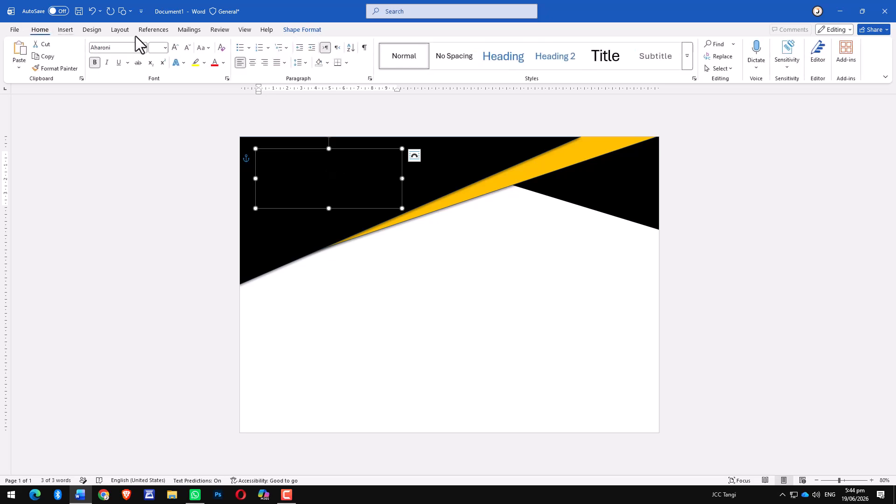
left_click(224, 63)
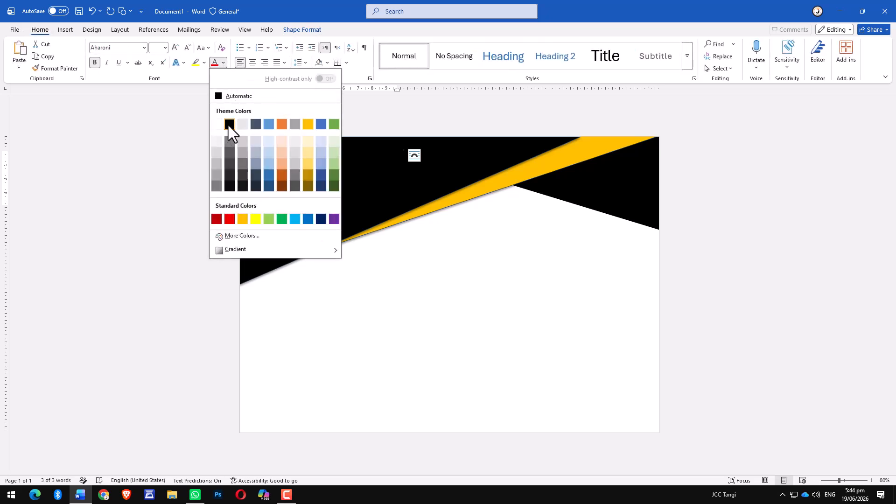
left_click(218, 125)
left_click(397, 243)
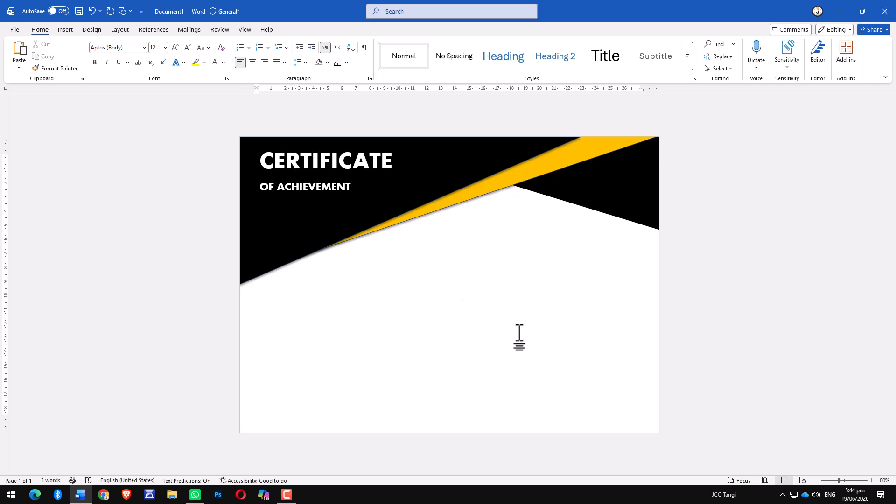
Draw a text box about 8.8 by 1.2 cm below the header and enter "This certificate is proudly presented to".
left_click(65, 30)
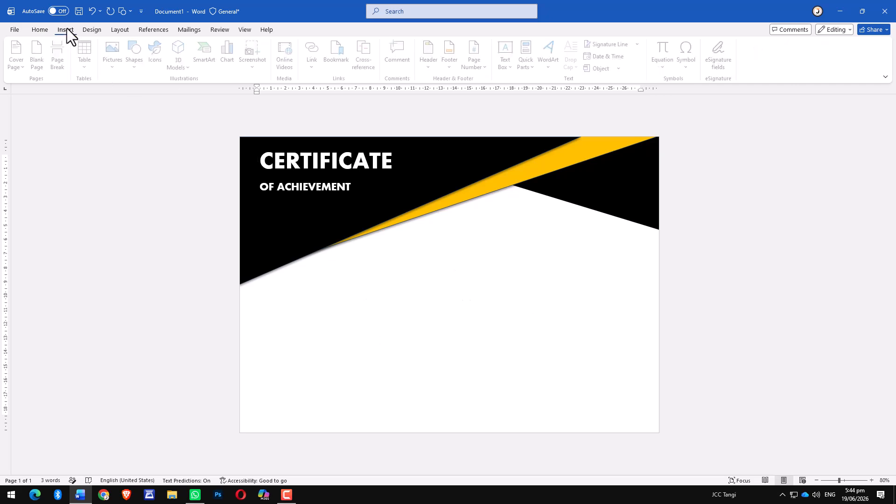
left_click(135, 68)
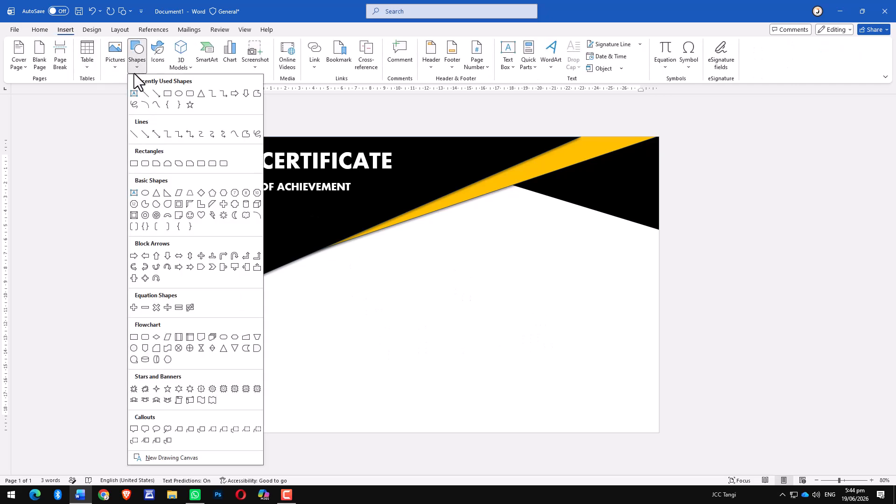
left_click(133, 193)
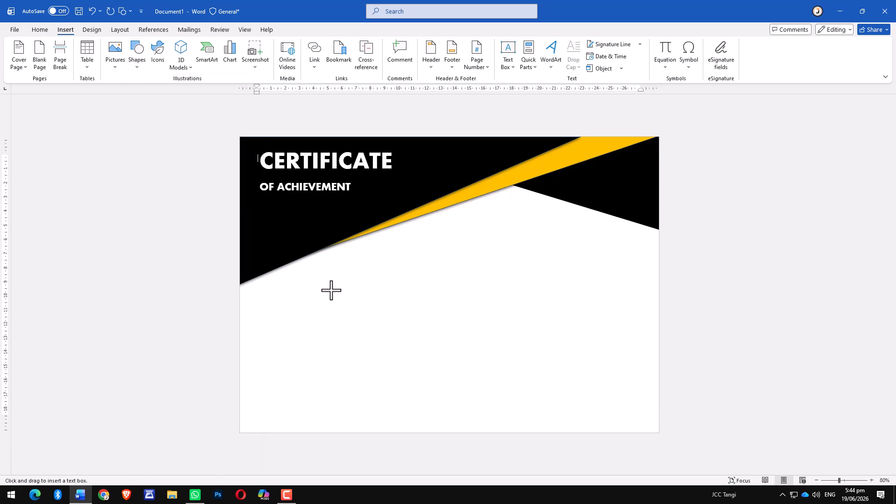
mouse_move(310, 276)
left_mouse_down()
mouse_move(395, 300)
mouse_move(437, 301)
mouse_move(434, 295)
left_mouse_up()
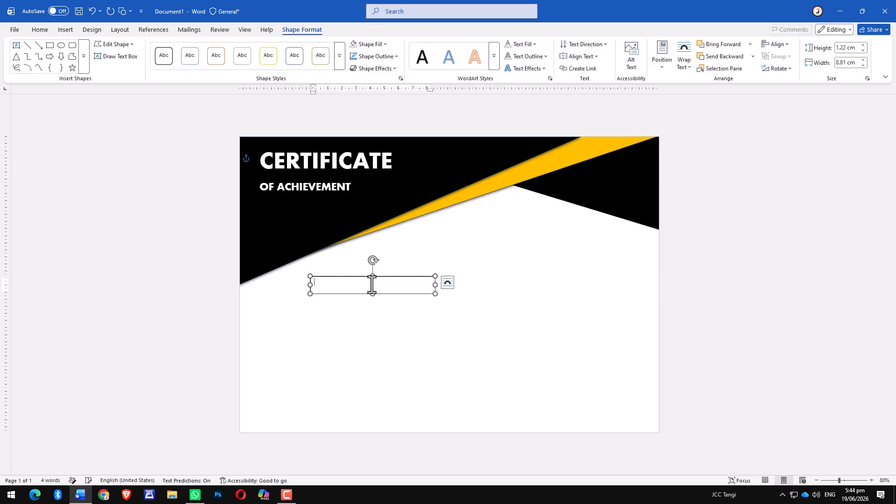
type("This certificate is proudly presented to")
Set the sentence to 16 pt bold and widen its text box to fit the line.
key("ctrl+a")
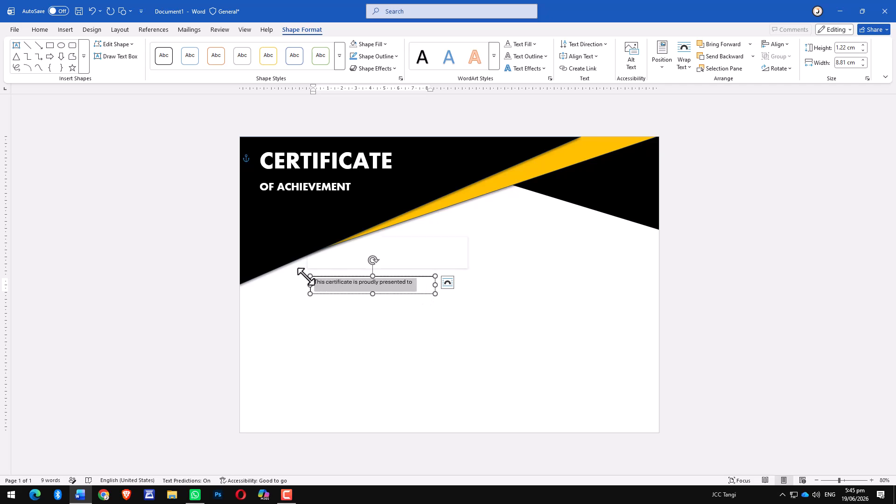
left_click(40, 30)
left_click(175, 47)
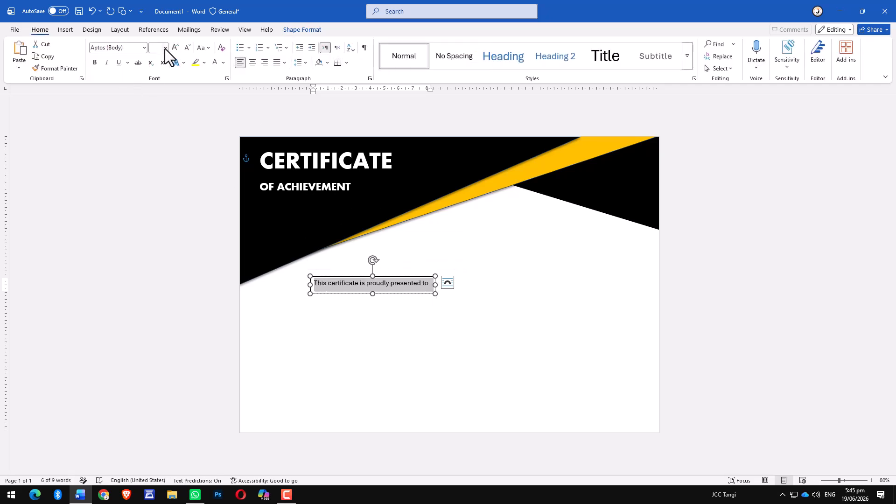
left_click(175, 47)
left_click_drag(434, 294, 458, 293)
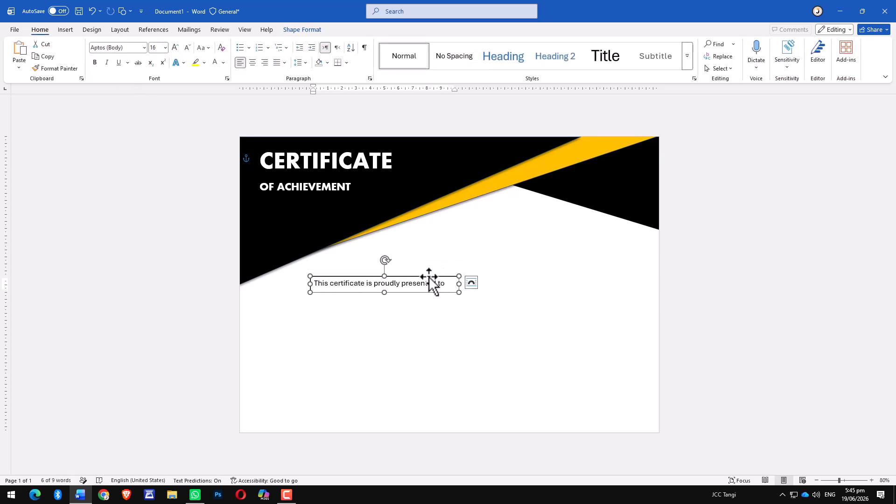
left_click(415, 285)
key("ctrl+a")
key("ctrl+b")
Remove the outline from the "presented to" text box.
left_click(453, 276)
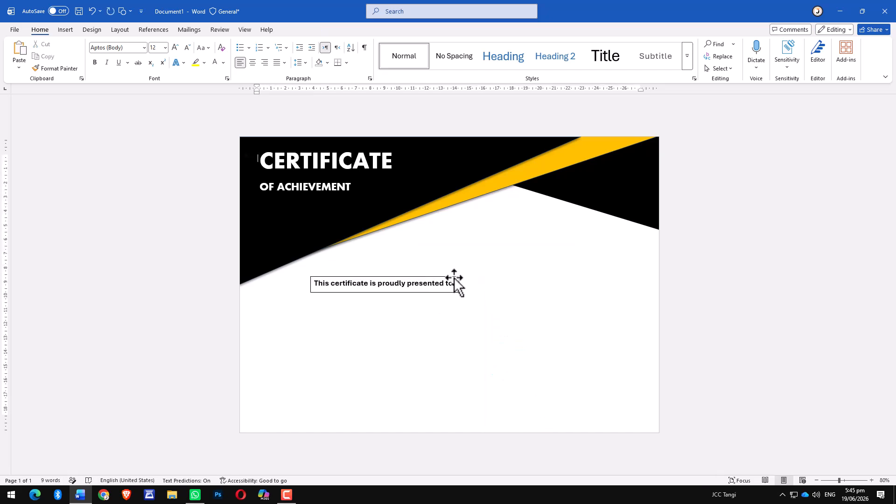
left_click(386, 58)
left_click(370, 216)
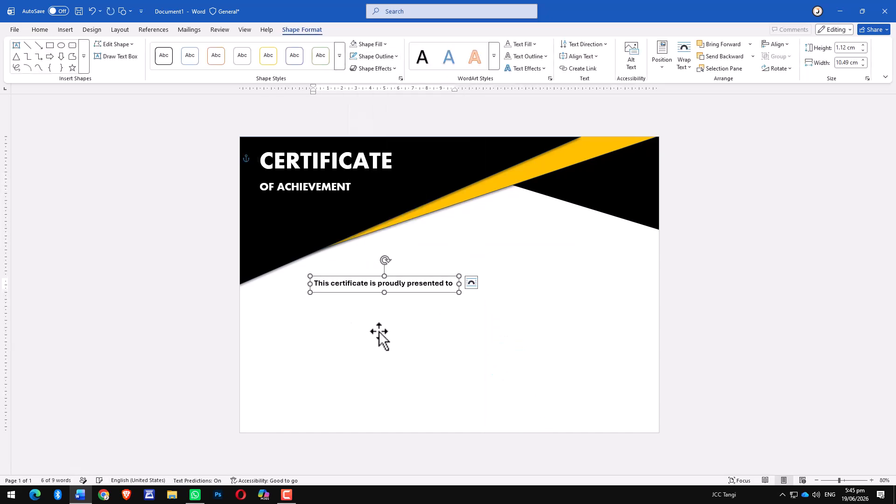
left_click(379, 332)
Draw a large text box about 19.7 by 4.7 cm below the "presented to" line.
left_click(66, 29)
left_click(138, 66)
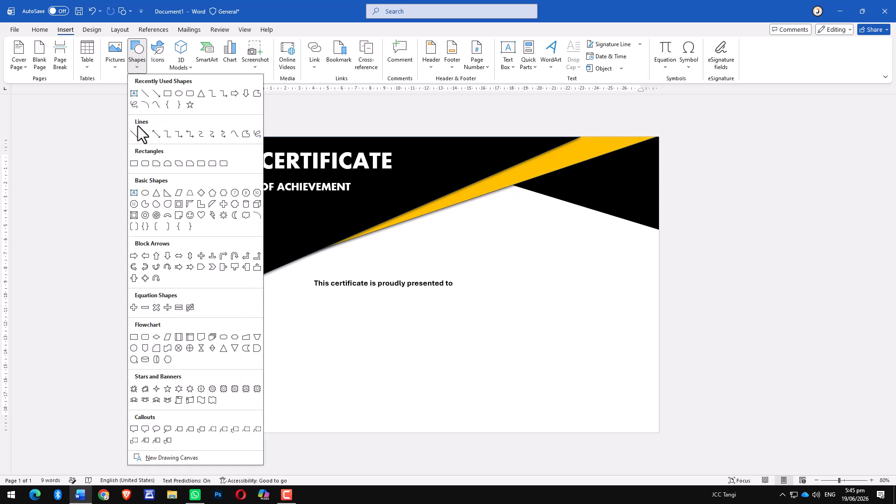
left_click(130, 182)
left_click_drag(323, 326, 540, 391)
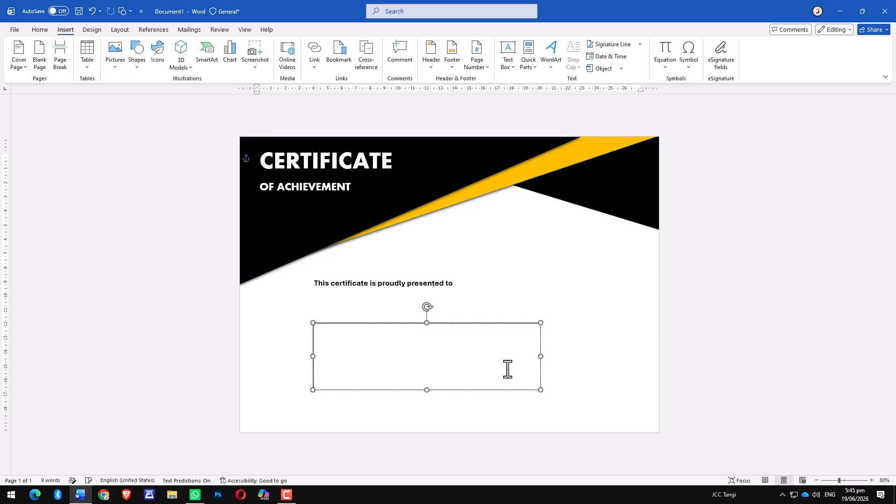
left_click_drag(326, 343, 307, 342)
left_click_drag(554, 343, 586, 343)
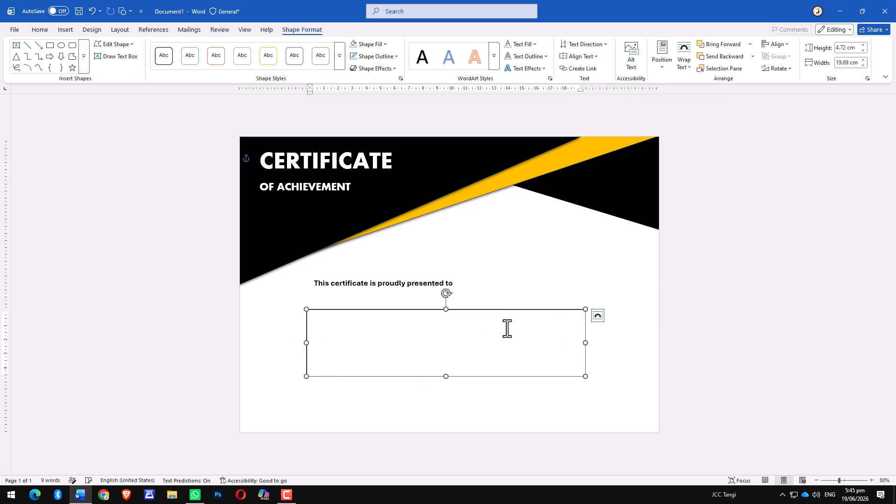
left_click_drag(502, 310, 506, 310)
Begin typing "This is to certify that {Name} has successfully com" in the new text box.
left_click(322, 320)
type("Th")
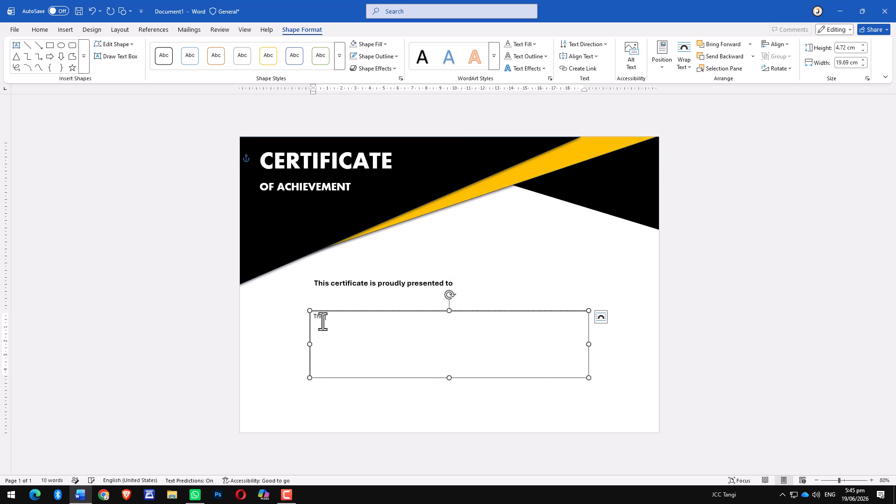
type("is is to certify that {Name")
key("BackSpace")
key("BackSpace")
key("BackSpace")
key("BackSpace")
type("{Name} has successfully com")
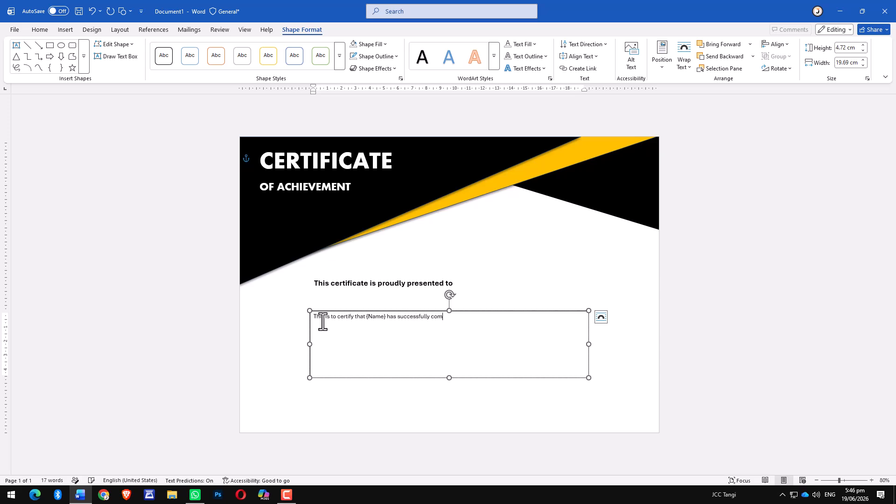